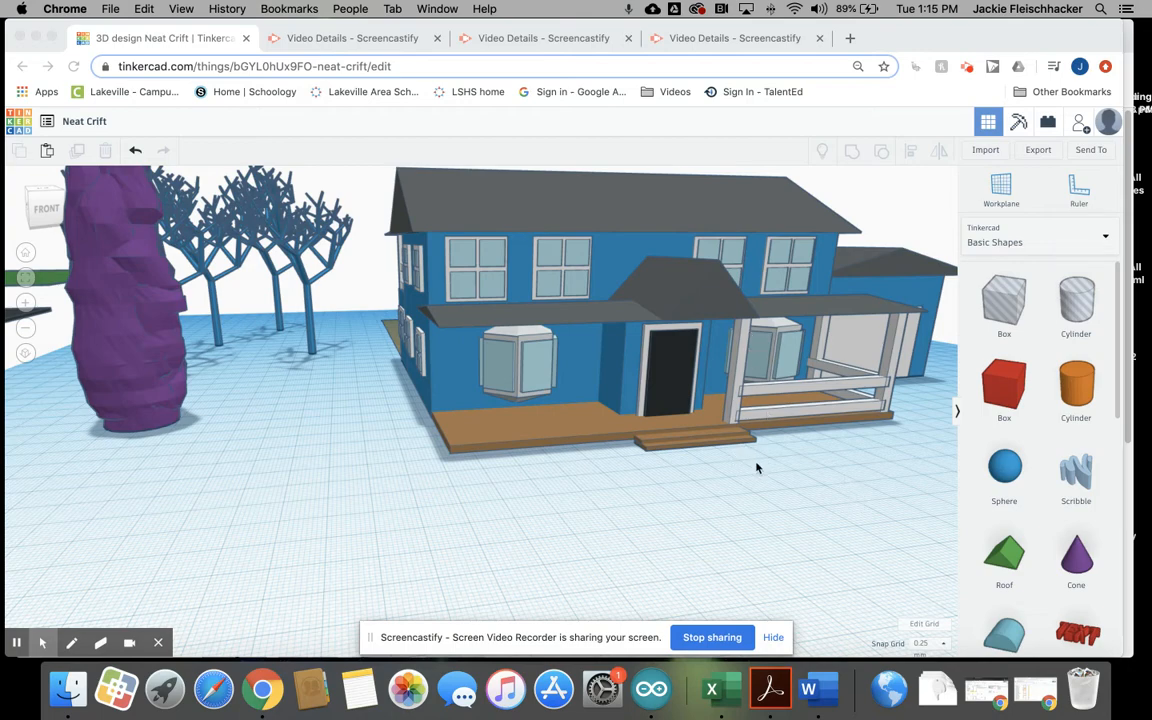
Add a red box in front of the house and shrink its base to about 6 by 7.75 mm.
right_click_drag(541, 507, 906, 414)
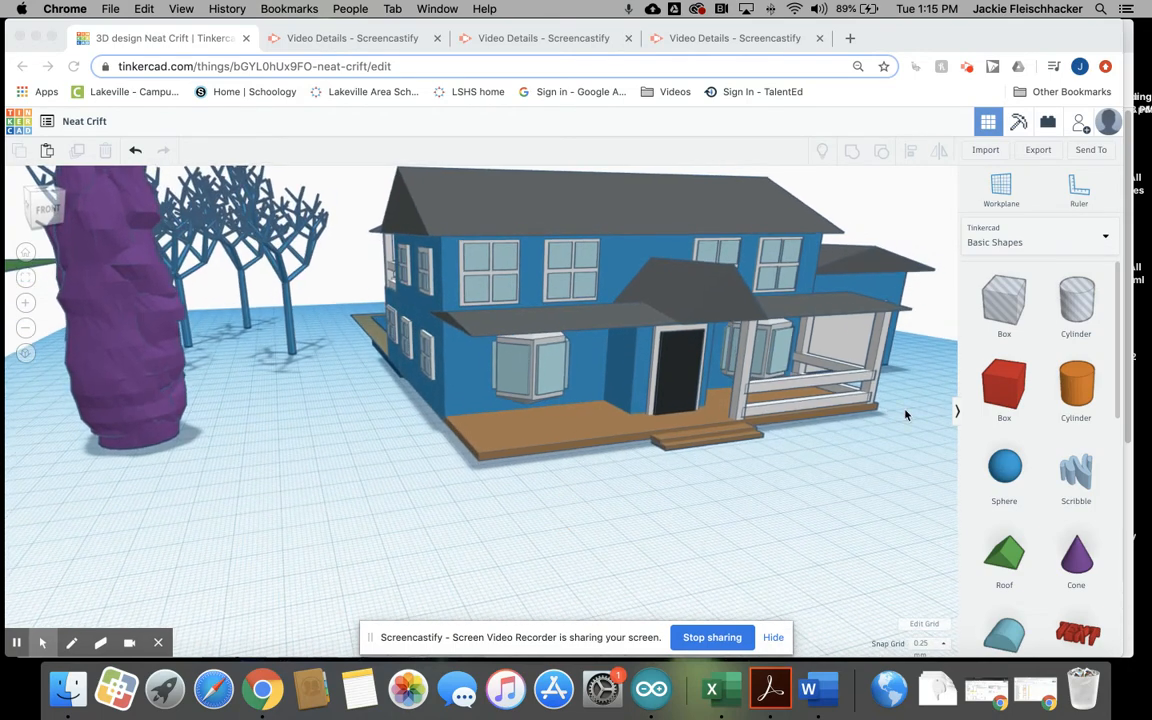
left_click(1001, 397)
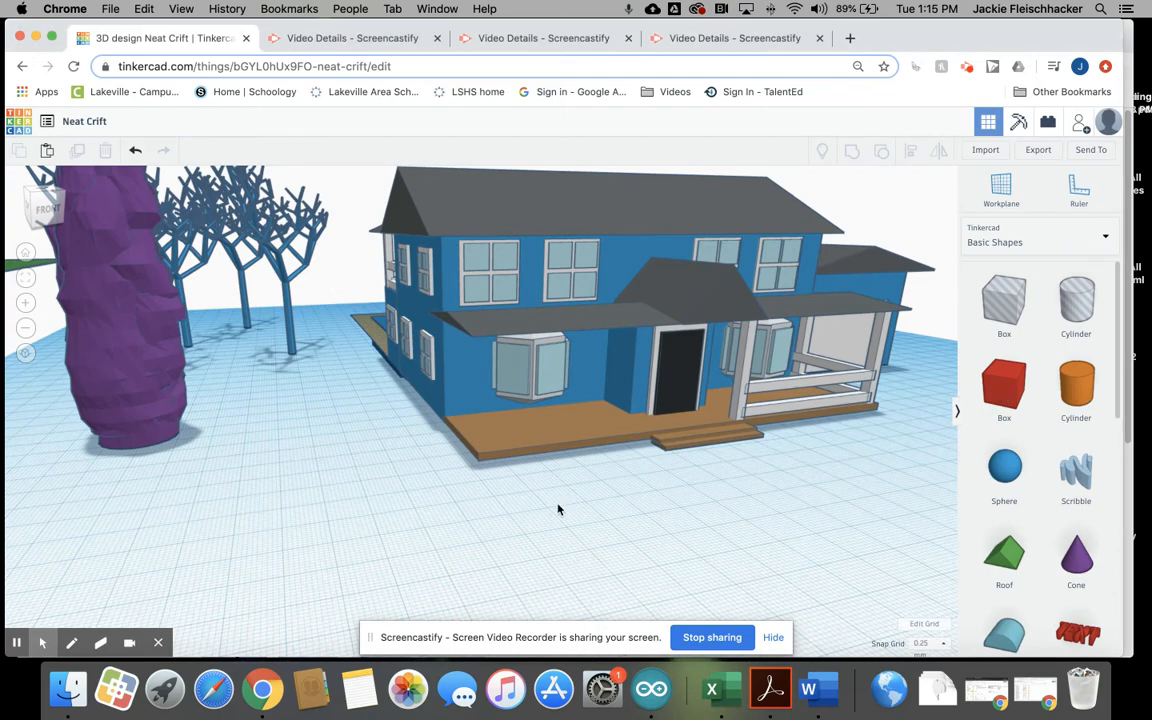
left_click_drag(992, 397, 503, 512)
right_click_drag(768, 421, 672, 426)
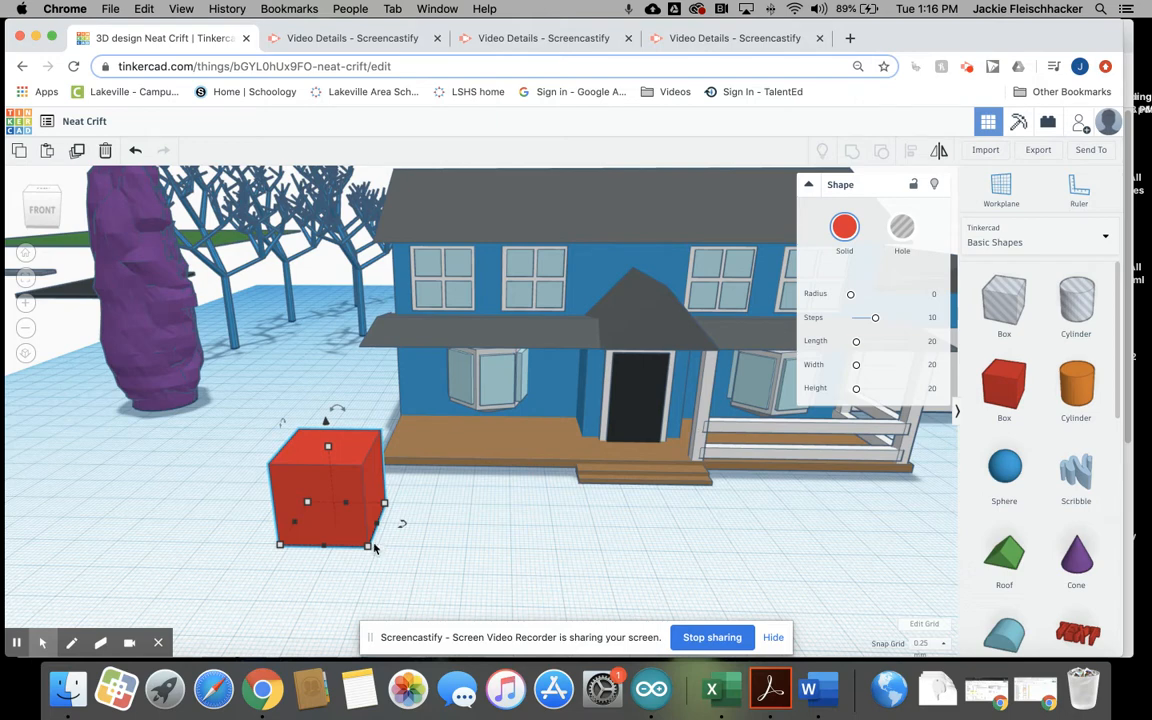
left_click_drag(374, 546, 322, 512)
Move the narrowed box onto the porch's front-left corner and stretch its height up to the porch roof.
left_click_drag(325, 465, 405, 433)
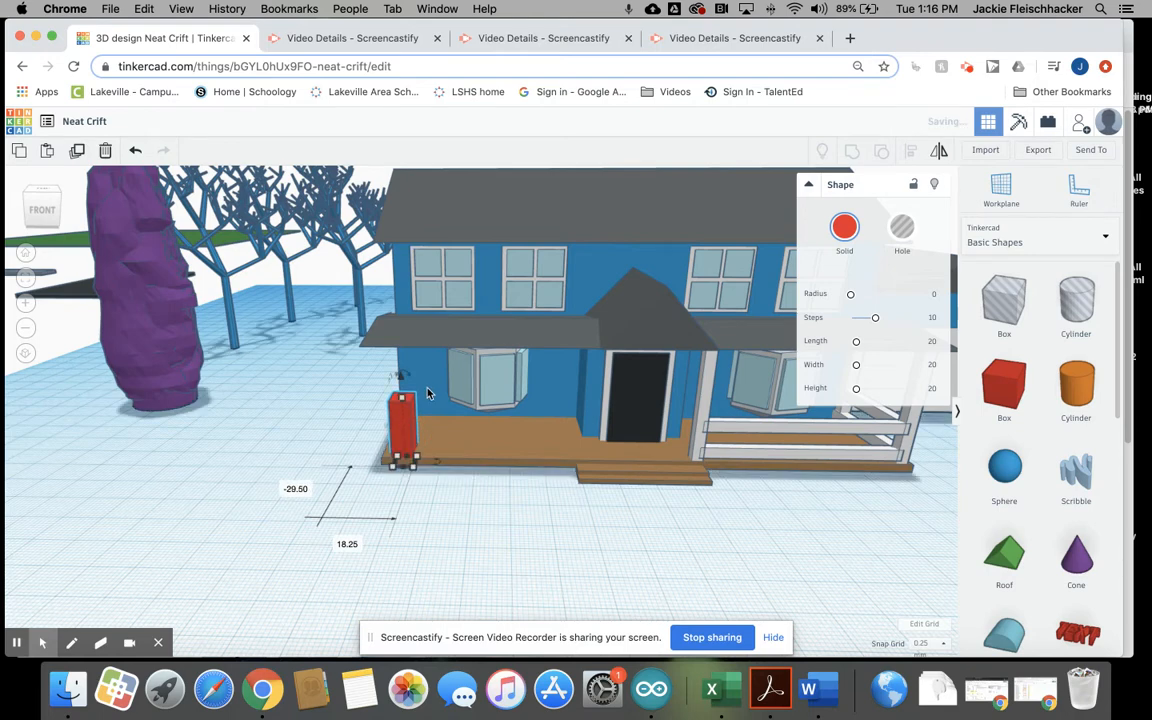
left_click_drag(401, 386, 398, 340)
right_click_drag(432, 491, 394, 461)
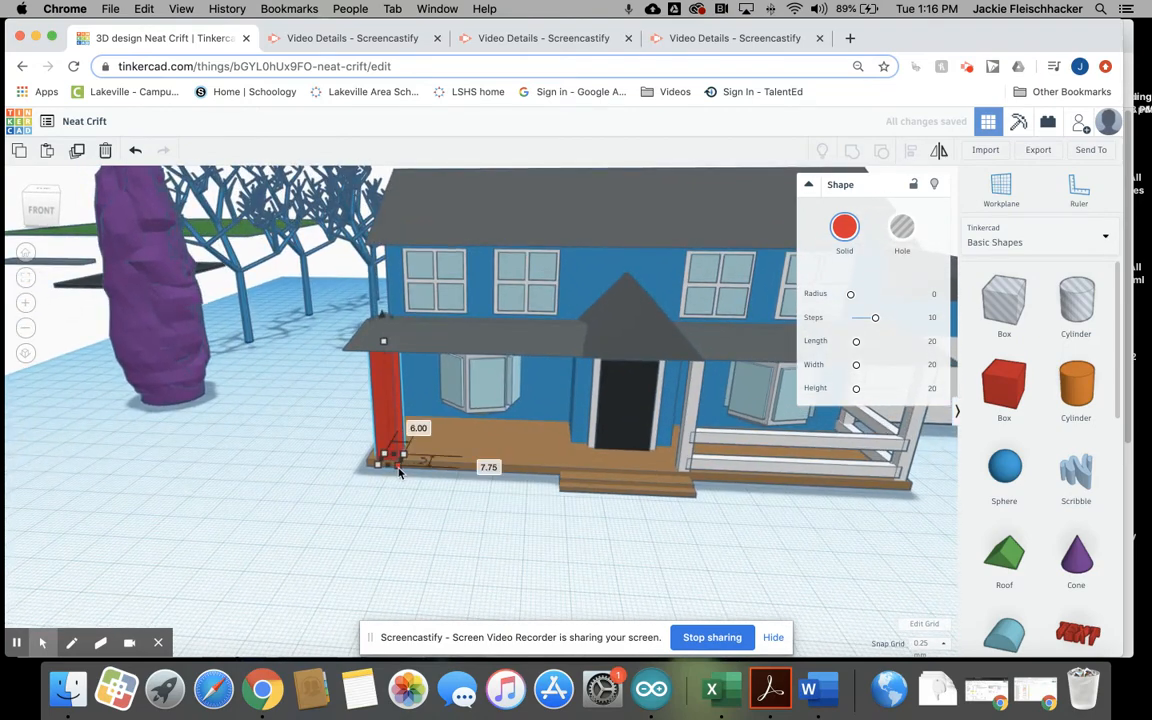
Set the red post's base width and depth to 4 mm.
left_click(370, 506)
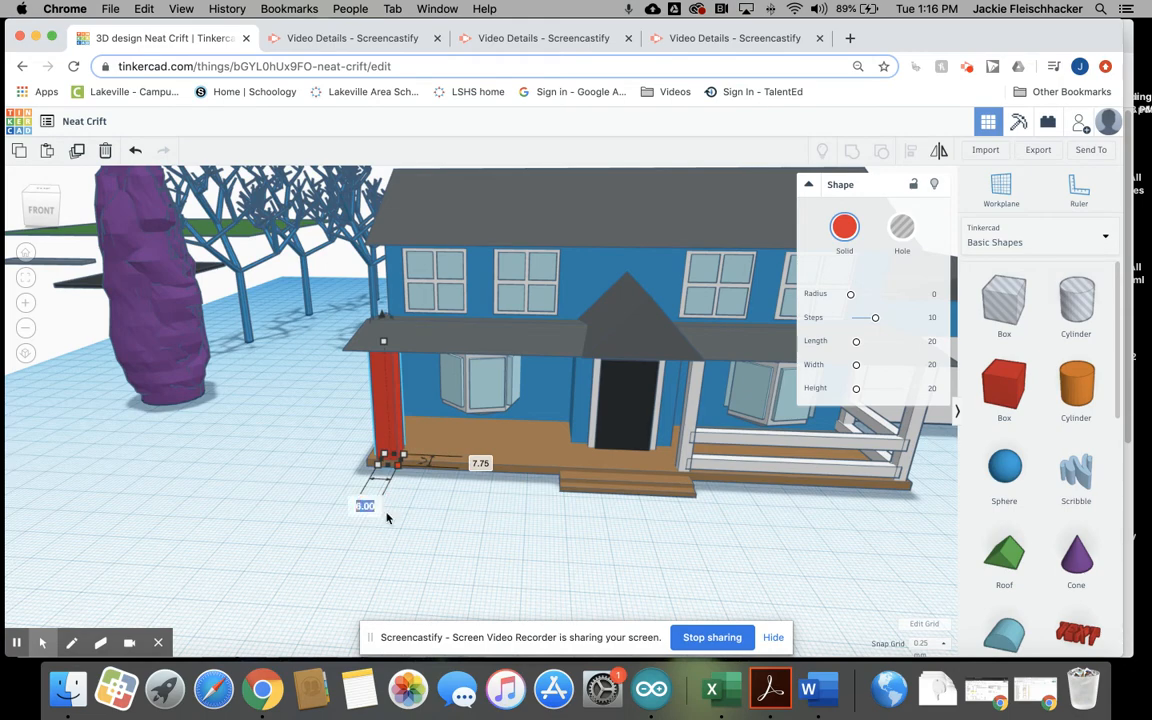
left_click(480, 468)
type("4")
key("Return")
Nudge the red post to the outer edge of the porch's front-left corner, beneath the roof overhang.
right_click_drag(438, 525, 437, 501)
left_click_drag(395, 412, 392, 412)
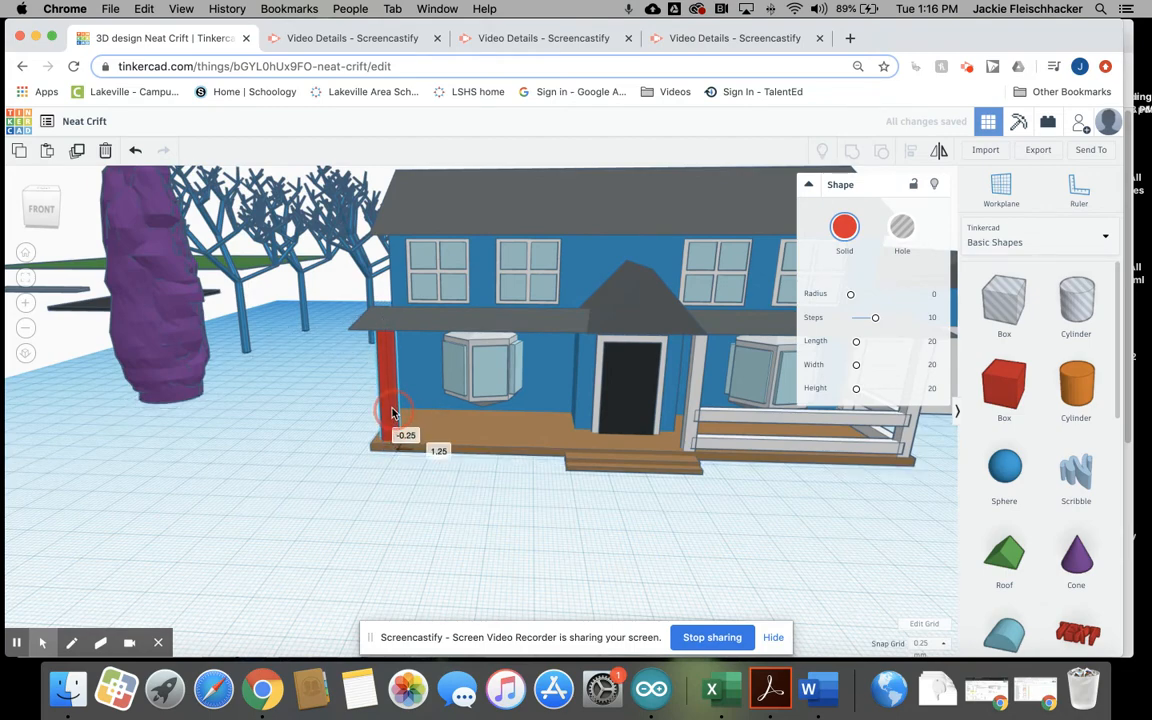
right_click_drag(392, 412, 578, 570)
key("Down")
key("Down")
key("Down")
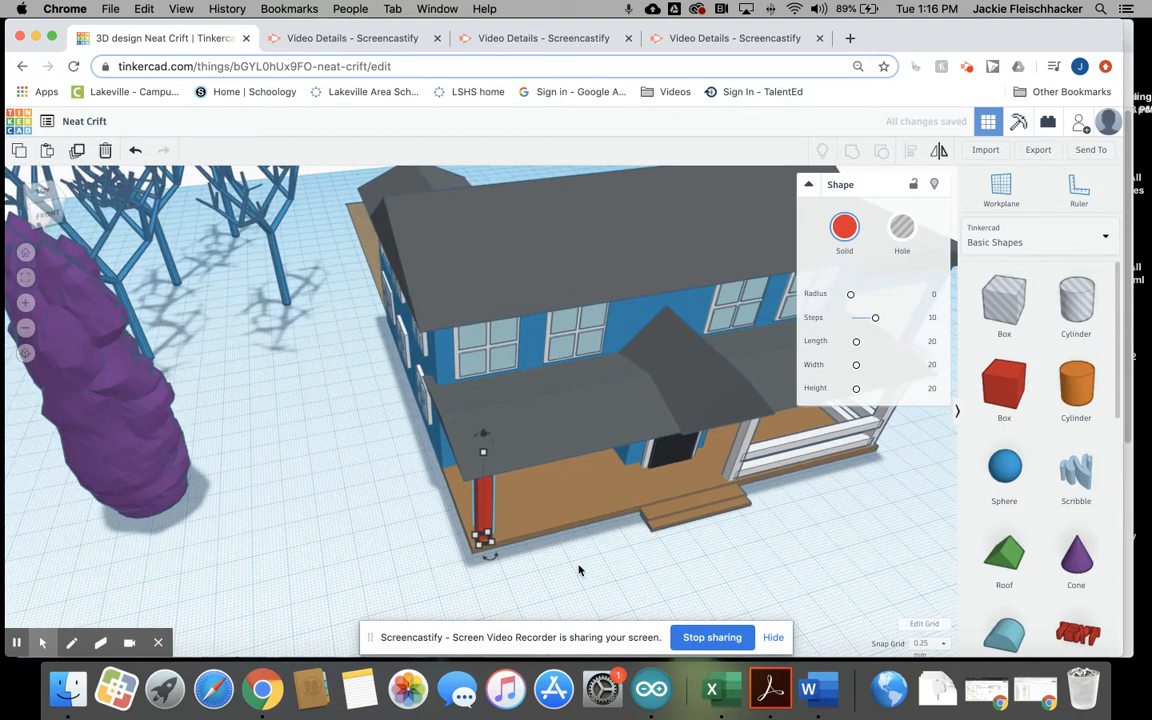
key("Left")
key("Left")
key("Down")
key("Down")
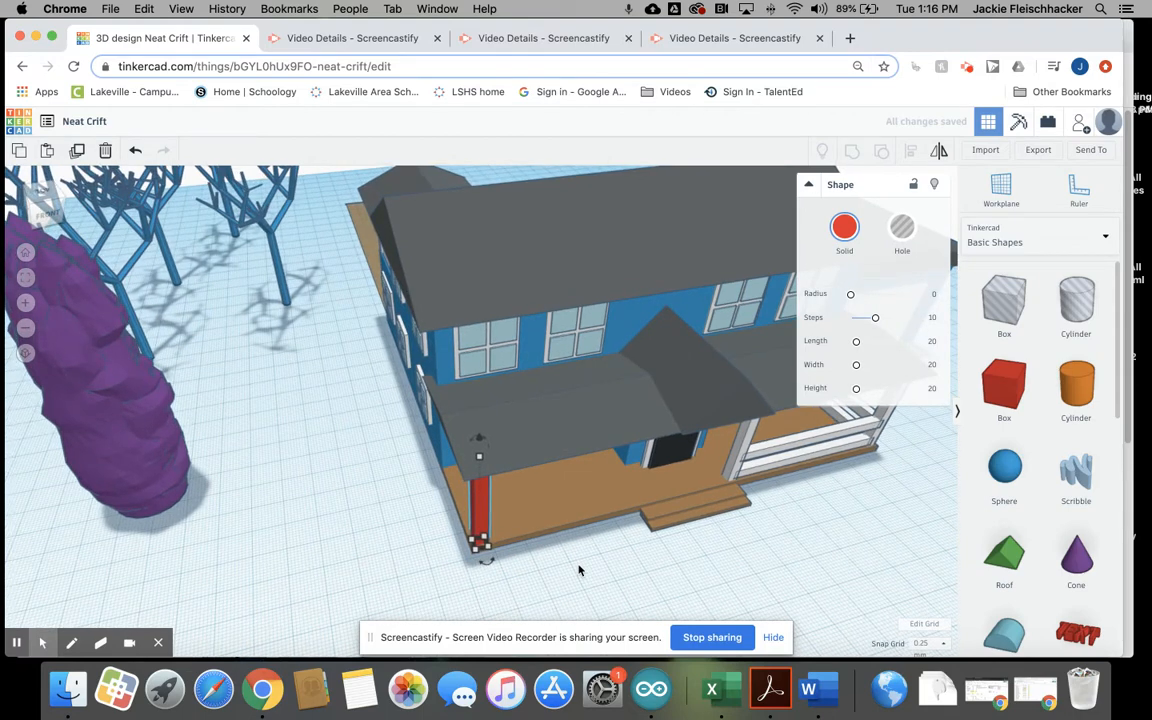
right_click_drag(602, 593, 534, 532)
left_click(534, 532)
right_click_drag(532, 463, 567, 486)
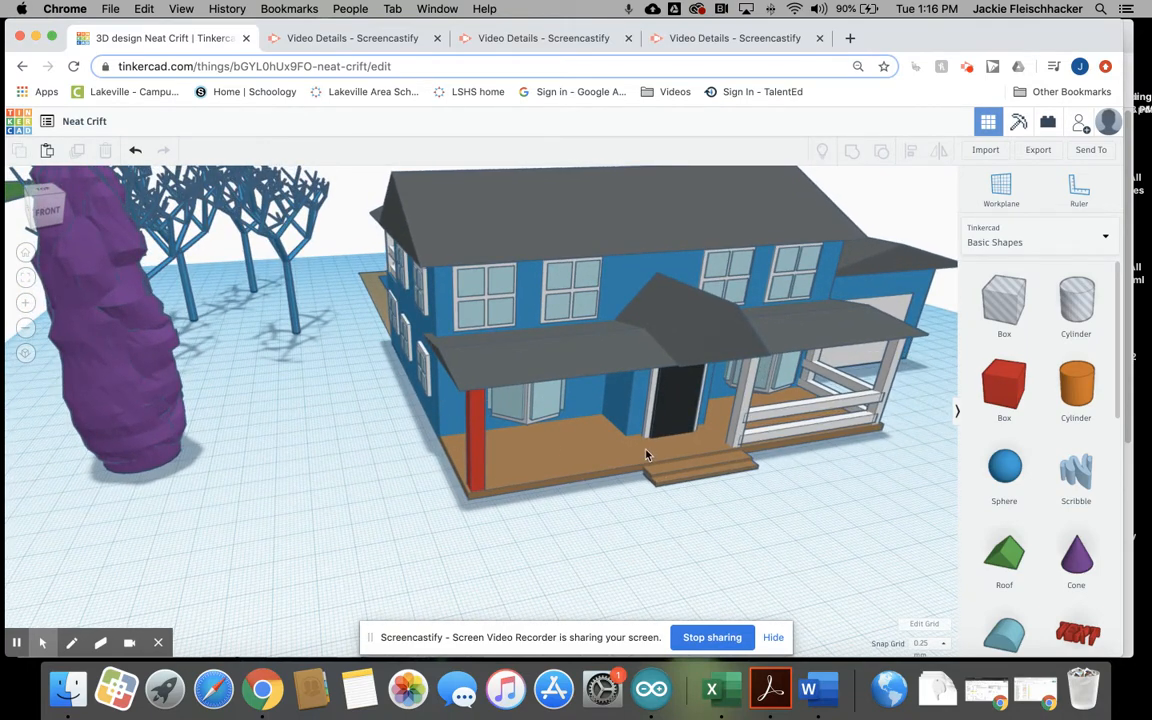
Duplicate the corner post and shift the copy straight back along the porch's side edge to the house wall.
left_click(474, 445)
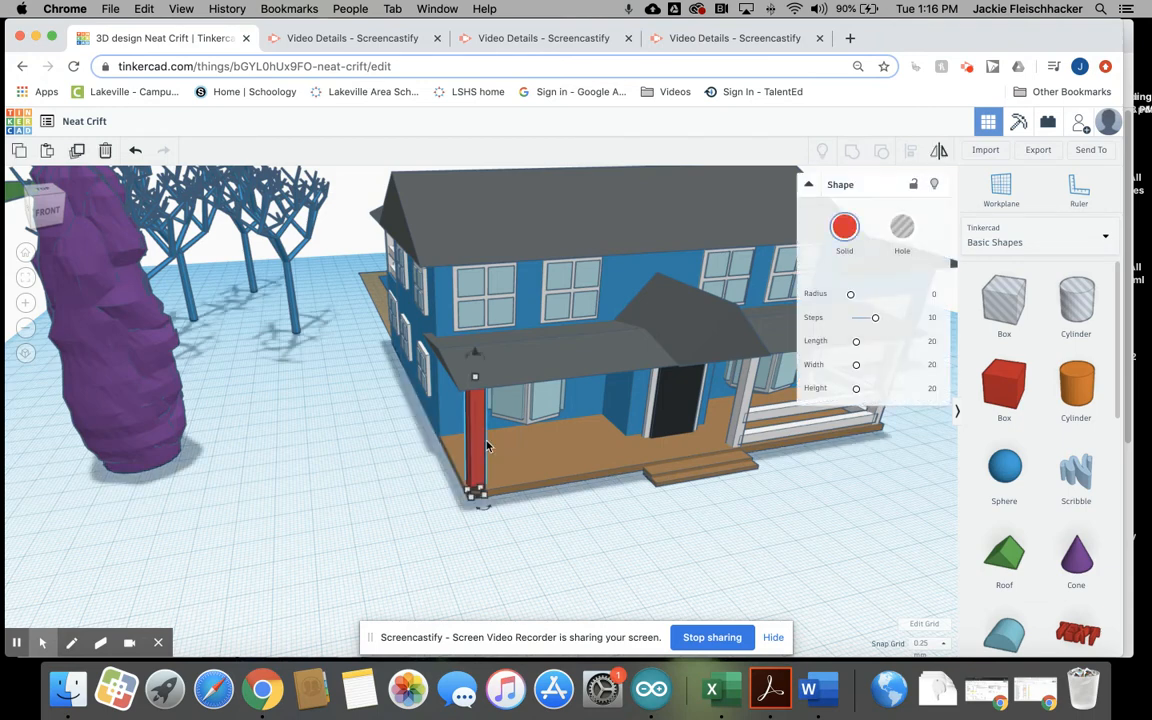
left_click(75, 152)
key("Left")
key("Left")
key("Left")
key("Left")
key("Left")
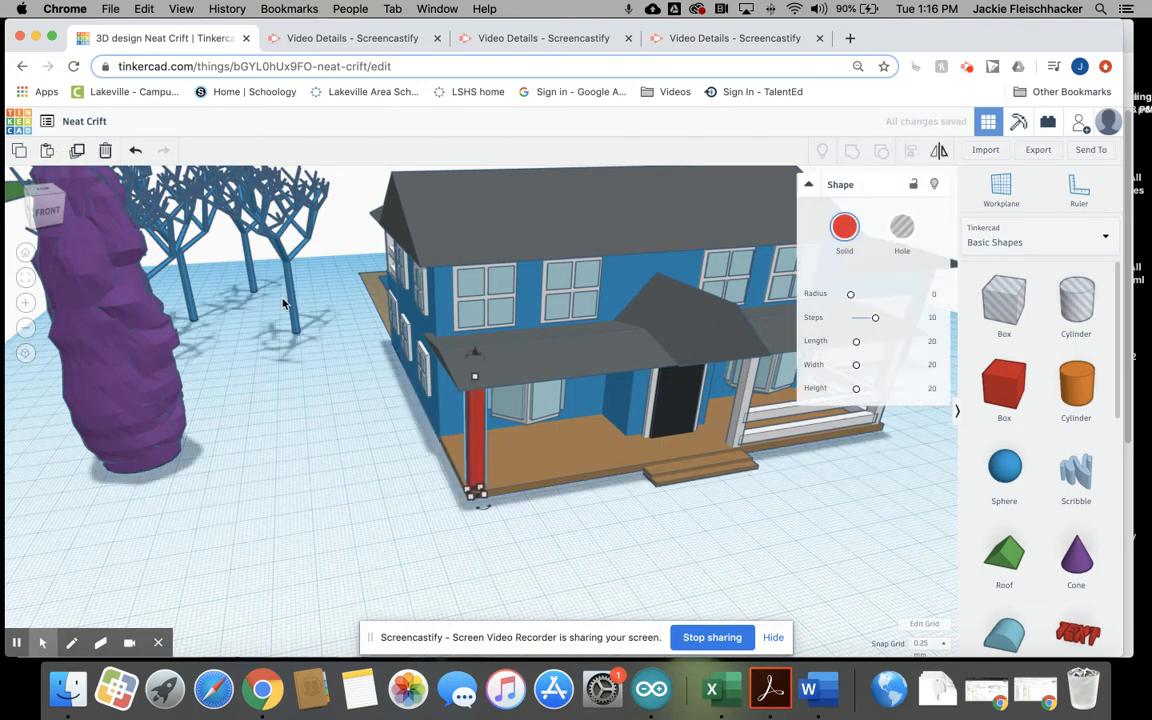
key("Left")
key("Left")
key("Left")
key("Left")
key("Left")
key("Left")
key("Left")
key("Left")
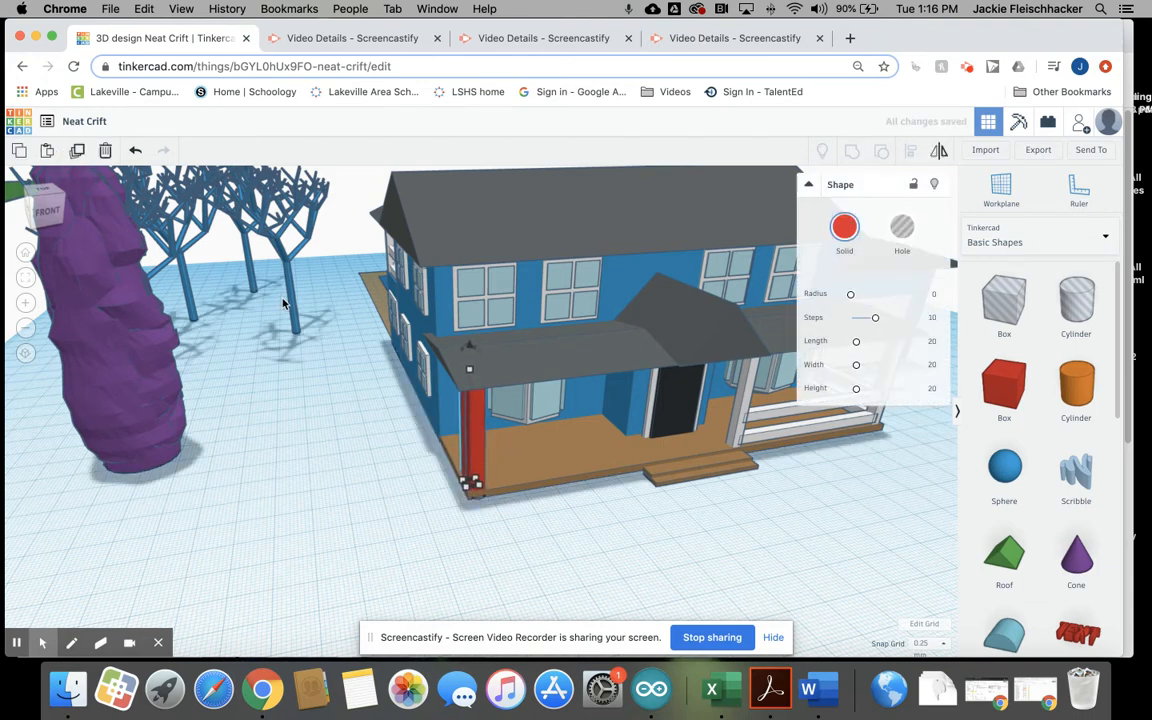
key("Left")
key("Left")
key("Left")
key("Left")
key("Left")
key("Left")
key("Left")
key("Left")
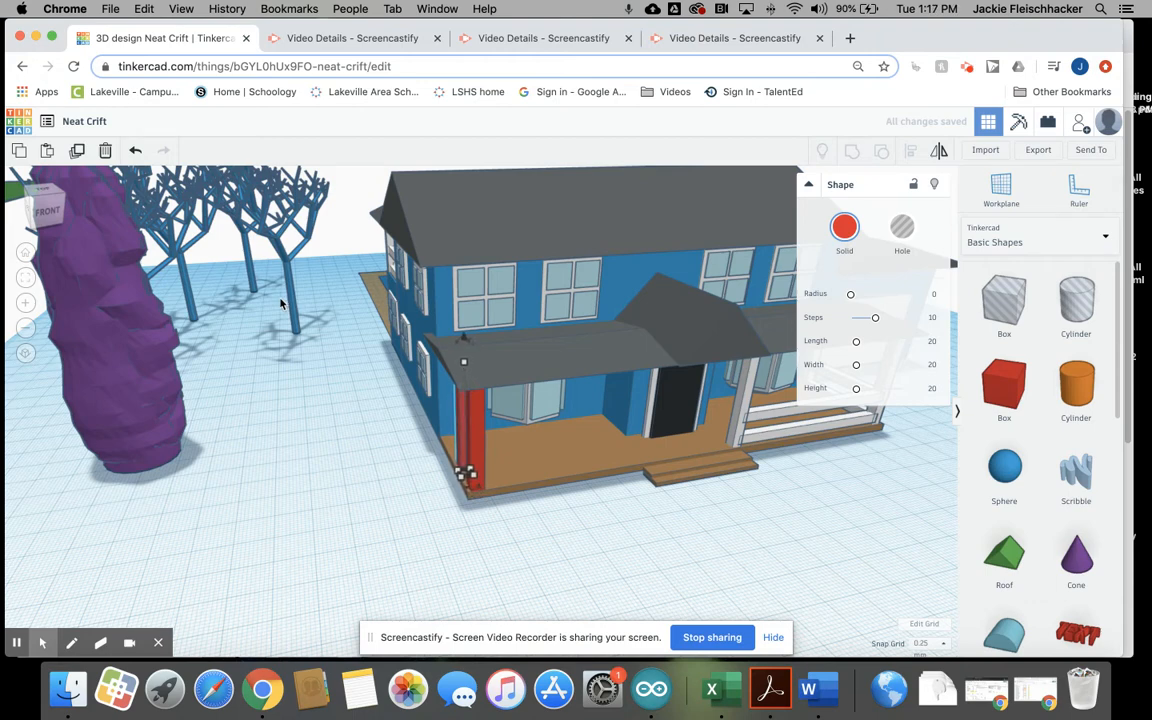
key("Left")
key("Left")
key("Left")
key("Left")
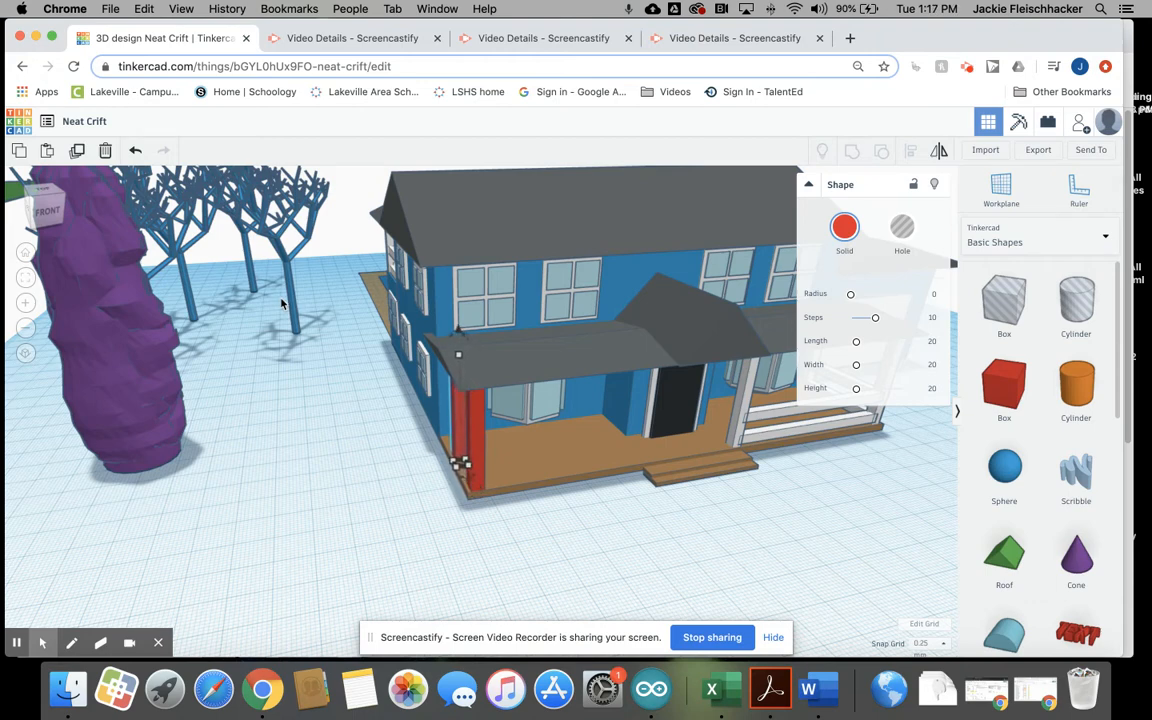
key("Left")
key("Left")
key("Left")
key("Left")
key("Left")
key("Left")
key("Left")
key("Left")
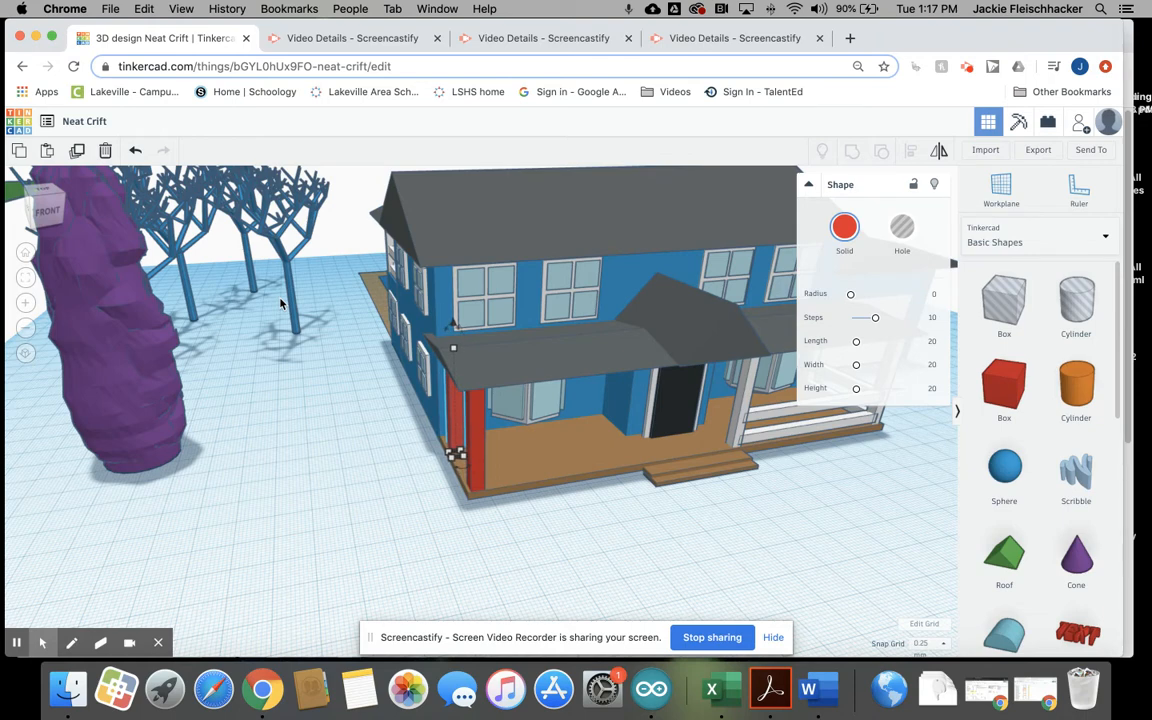
key("Left")
key("Left")
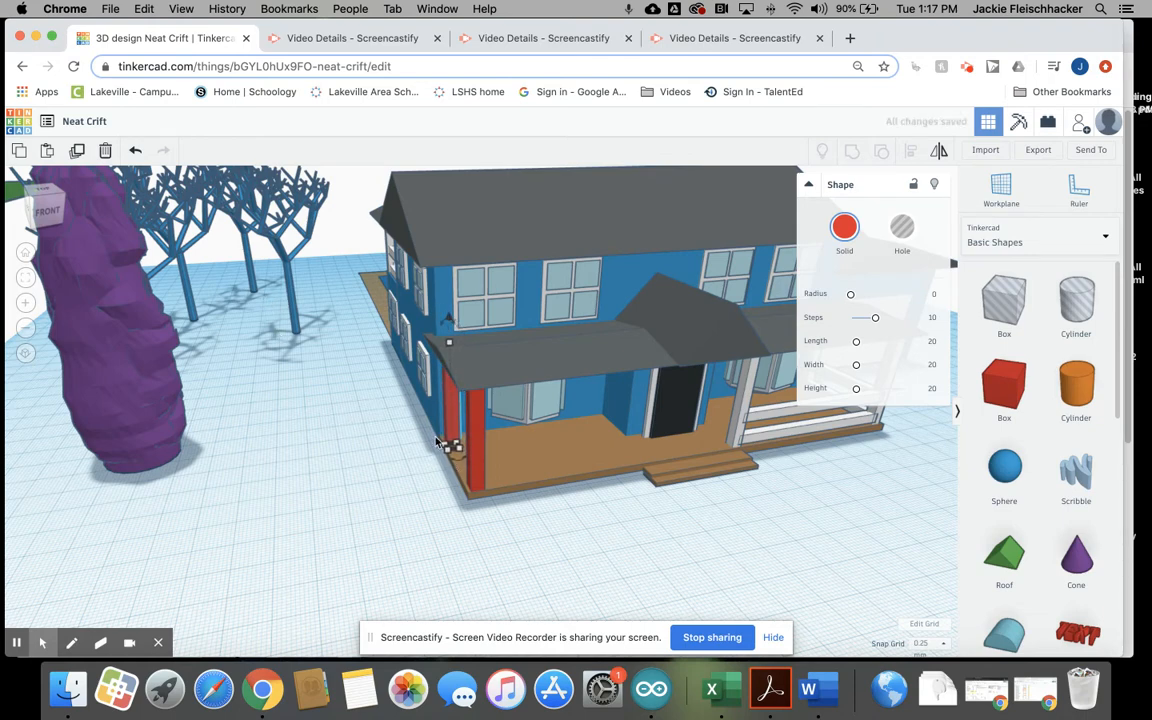
right_click_drag(459, 452, 541, 473)
key("Left")
key("Left")
key("Left")
key("Left")
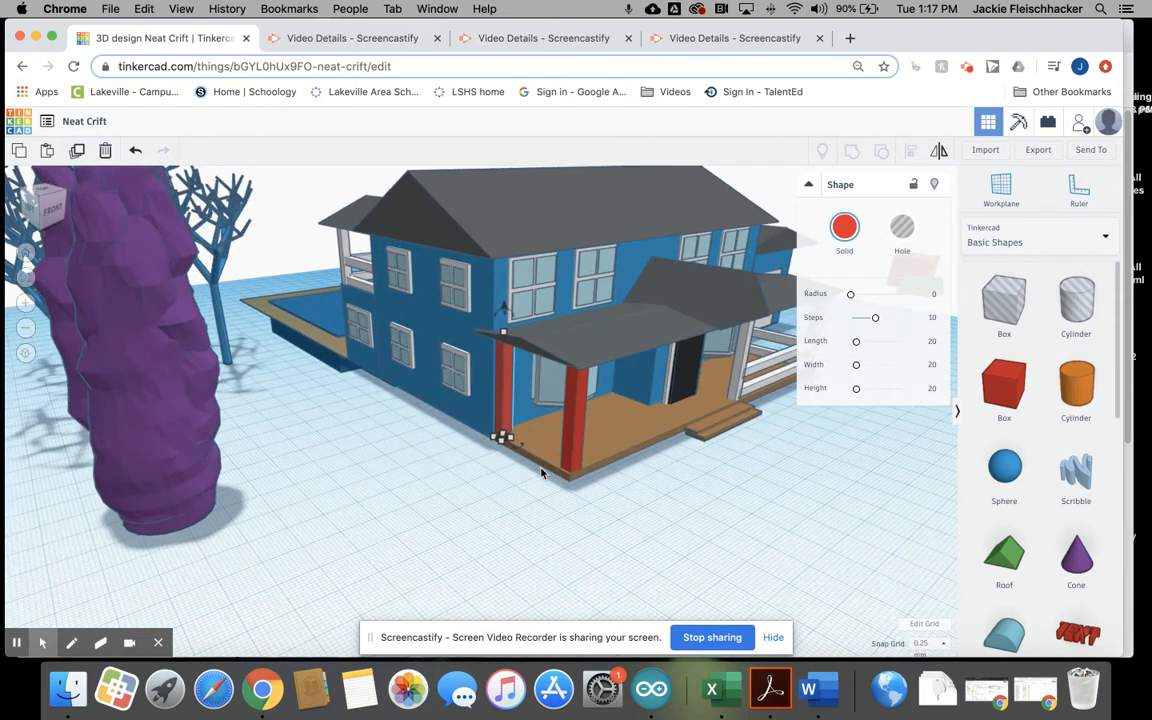
left_click(540, 501)
Try to place another copy of the corner post beside the porch steps by moving it freehand.
right_click_drag(686, 529, 506, 471)
left_click(480, 447)
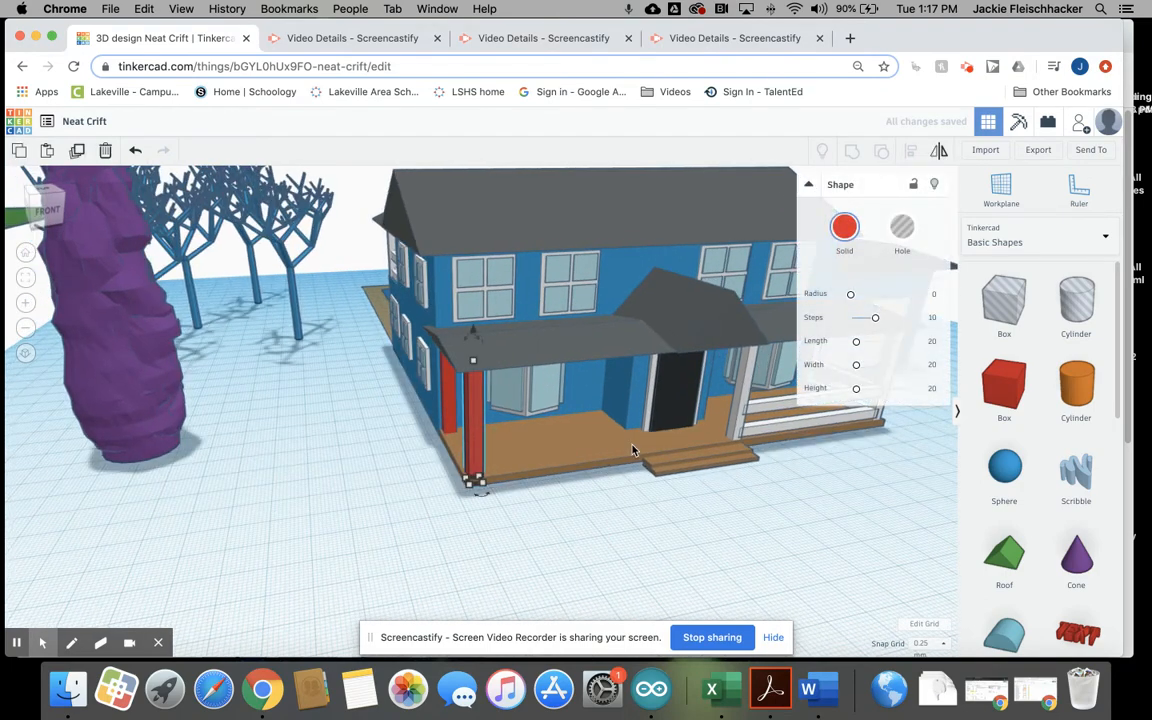
left_click(82, 153)
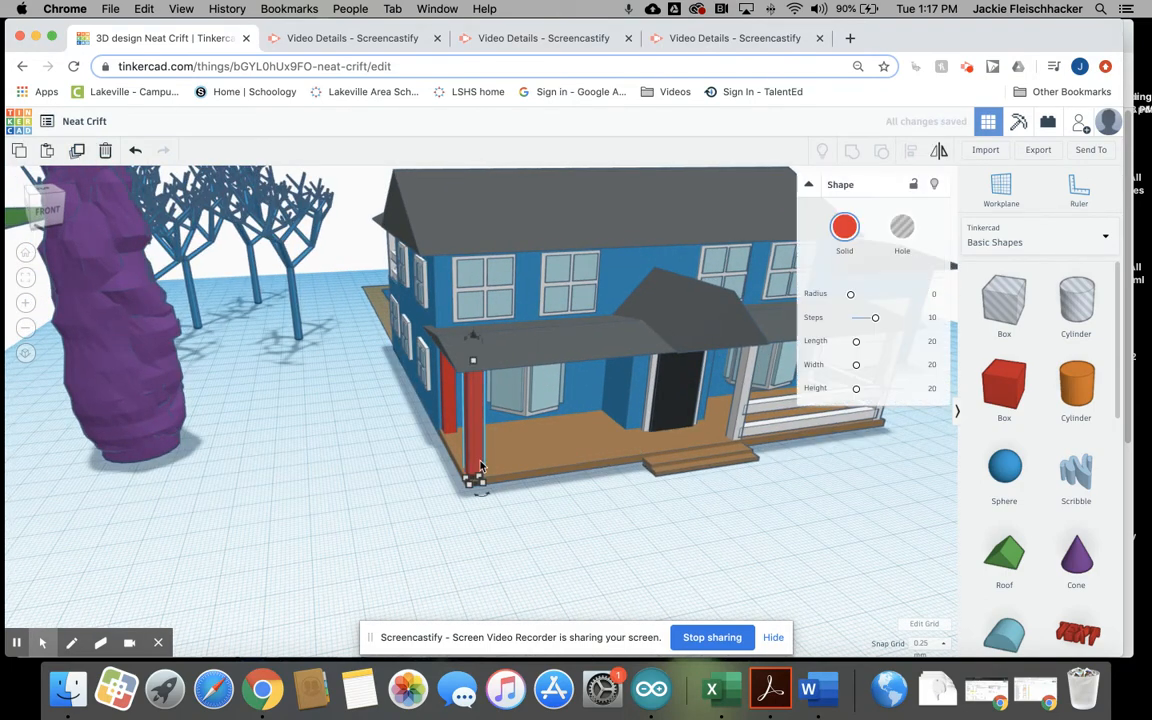
left_click_drag(474, 436, 640, 417)
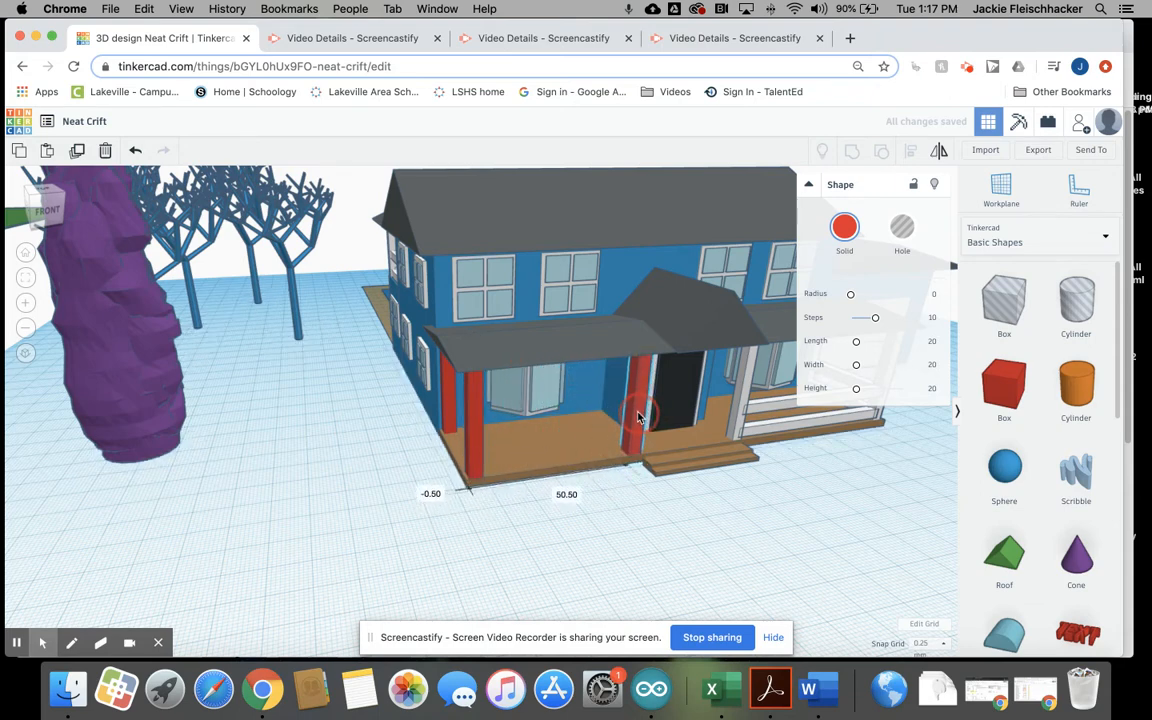
left_click_drag(640, 417, 636, 419)
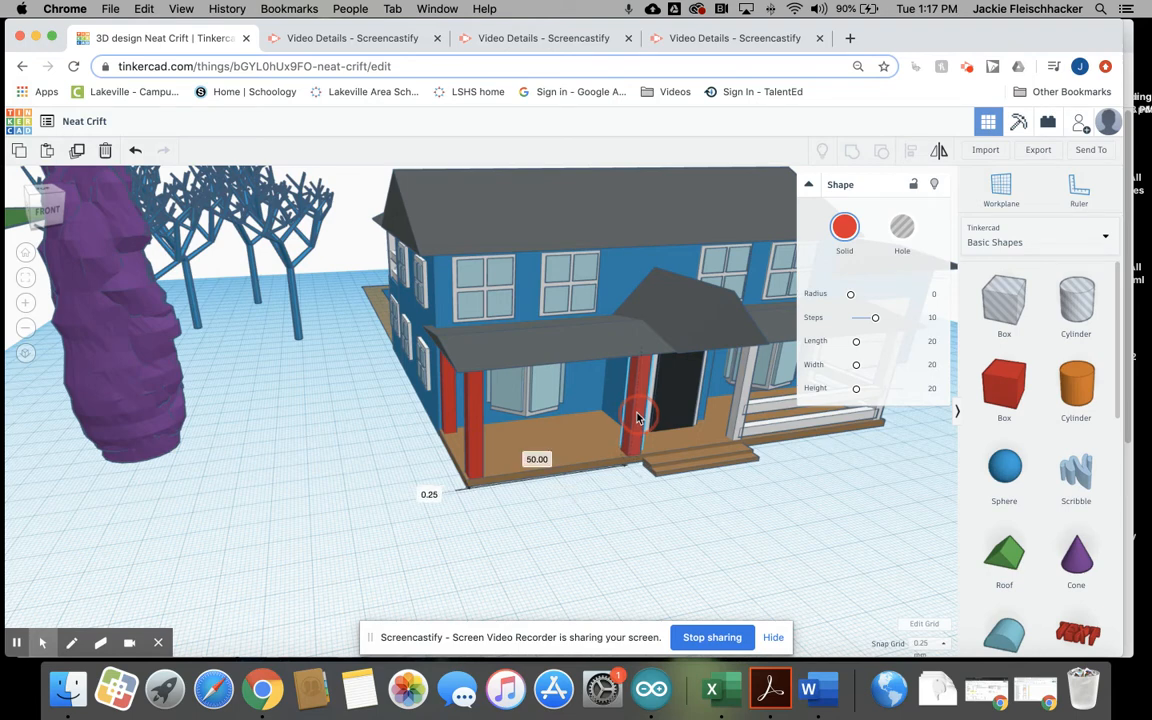
left_click(201, 445)
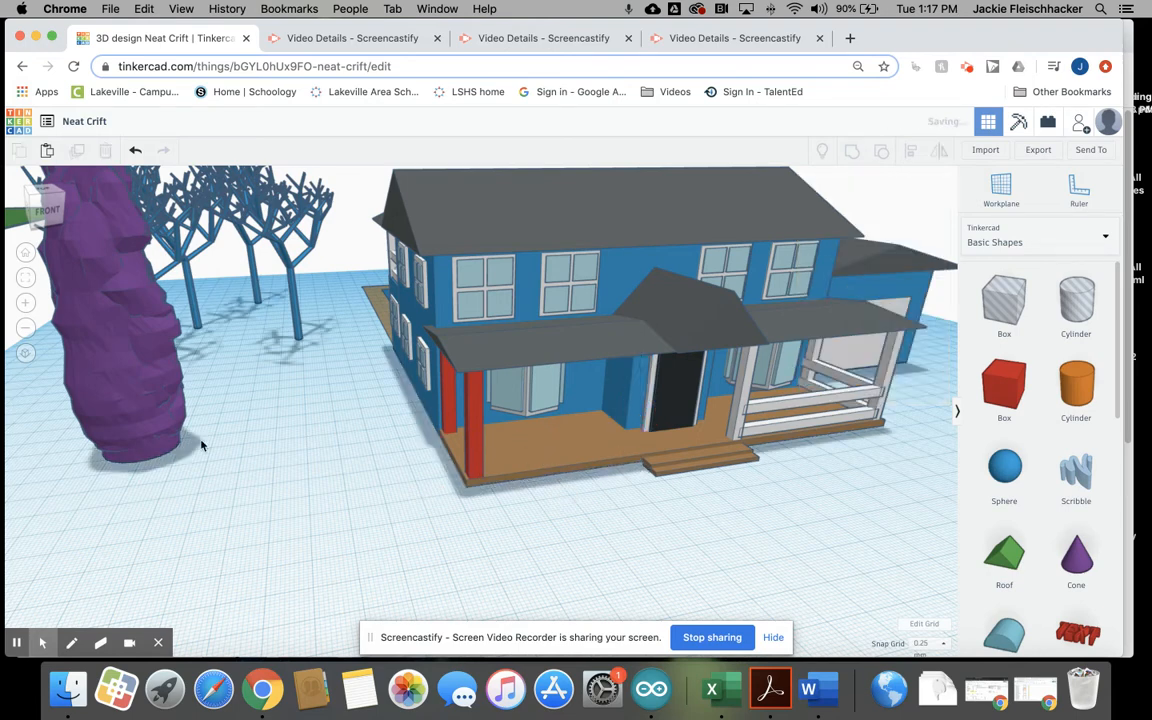
Duplicate the front corner post and shift the copy straight along the porch's front edge until it stands beside the steps.
left_click(480, 452)
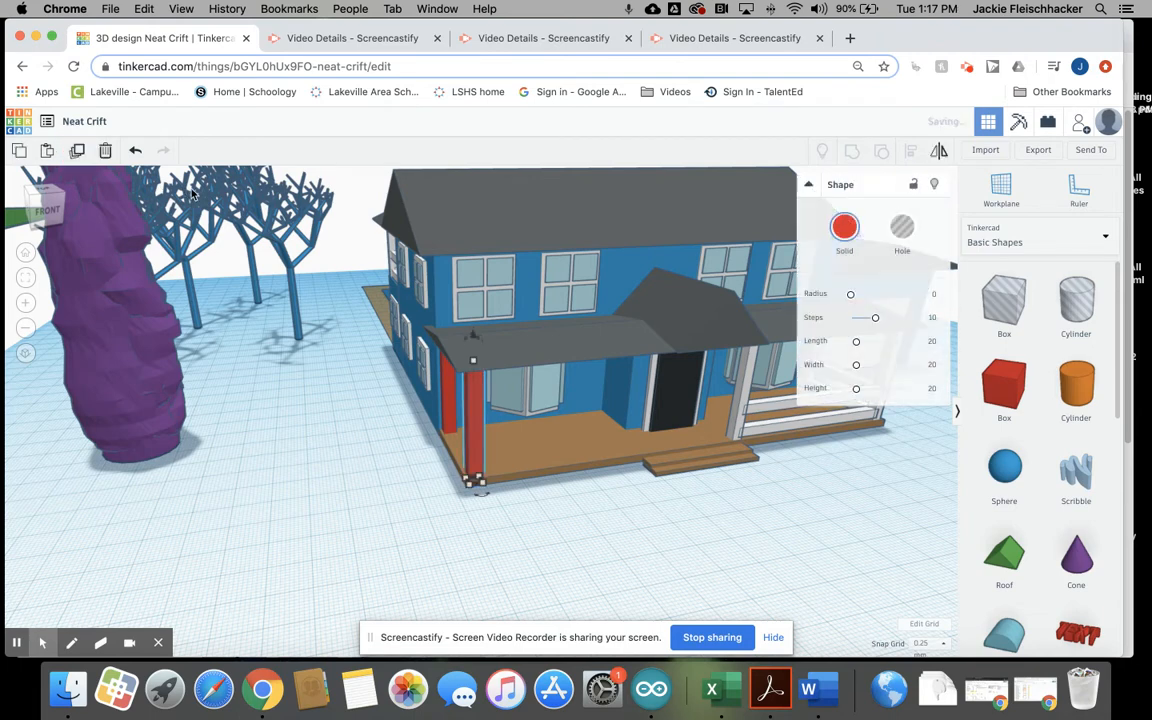
key("Right")
key("Right")
key("Right")
key("Right")
key("Right")
key("Right")
key("Right")
key("Right")
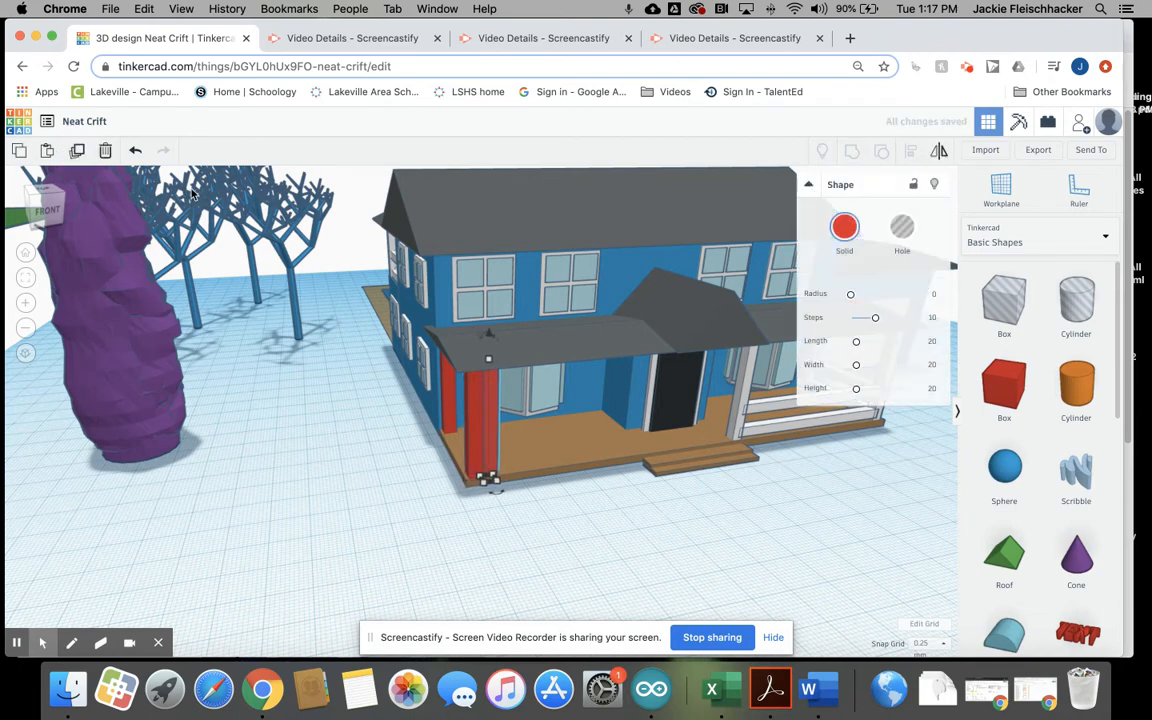
key("Right")
key("Right")
key("Right")
key("Right")
key("Right")
key("Right")
key("Right")
key("Right")
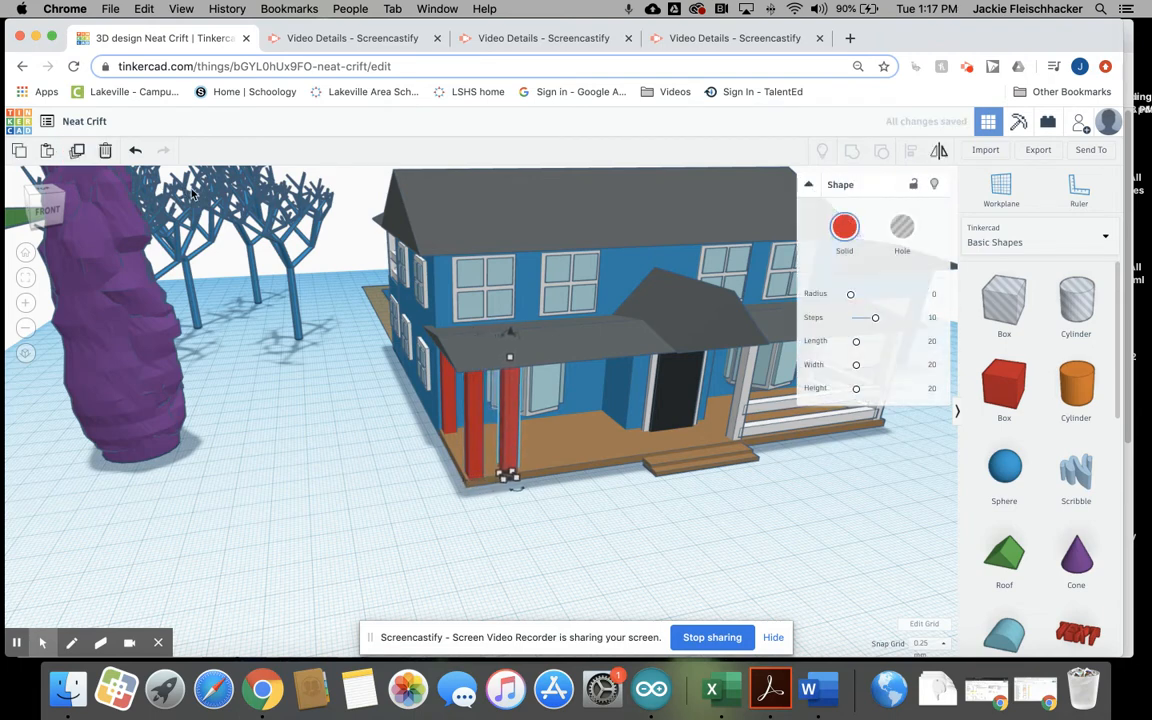
key("Right")
key("Right")
key("Right")
key("Right")
key("Right")
key("Right")
key("Right")
key("Right")
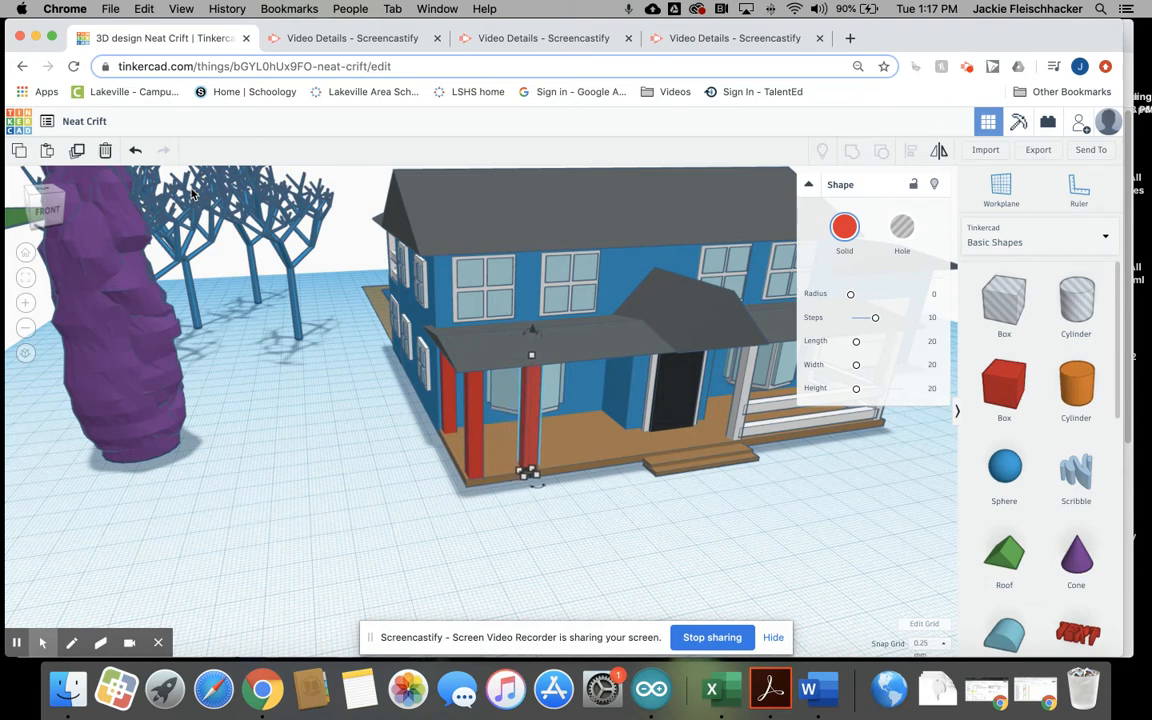
key("Right")
key("Right")
key("Right")
key("Right")
key("Right")
key("Right")
key("Right")
key("Right")
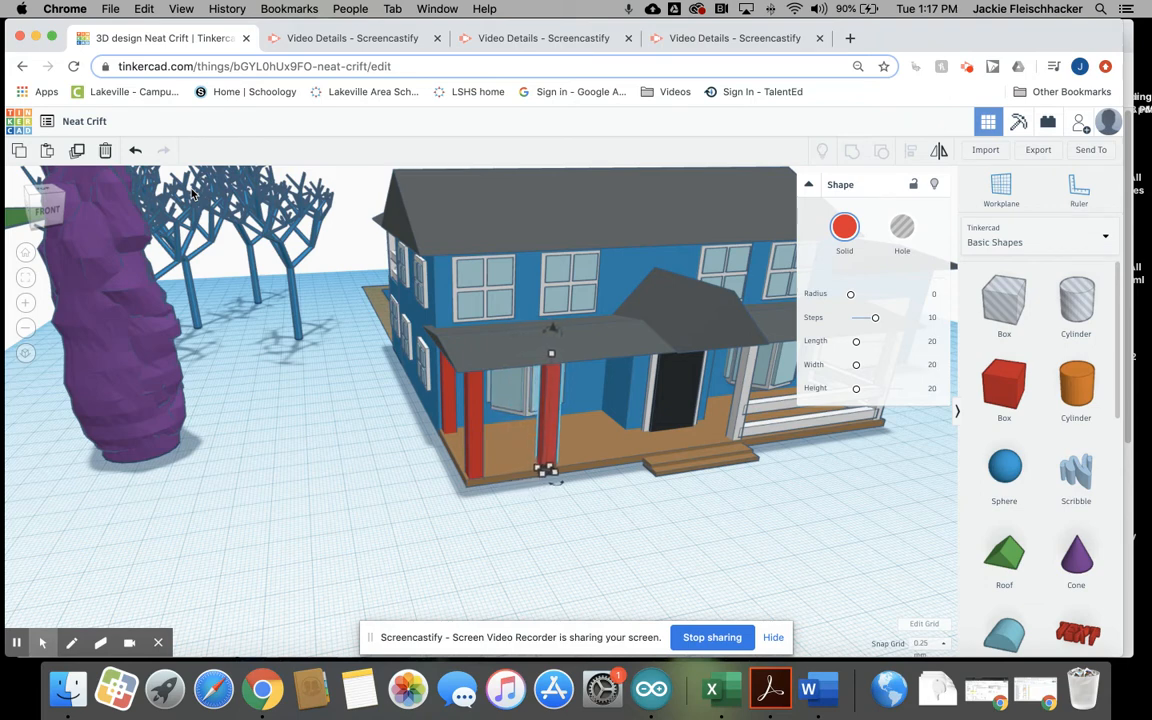
key("Right")
key("Right")
key("Right")
key("Right")
key("Right")
key("Right")
key("Right")
key("Right")
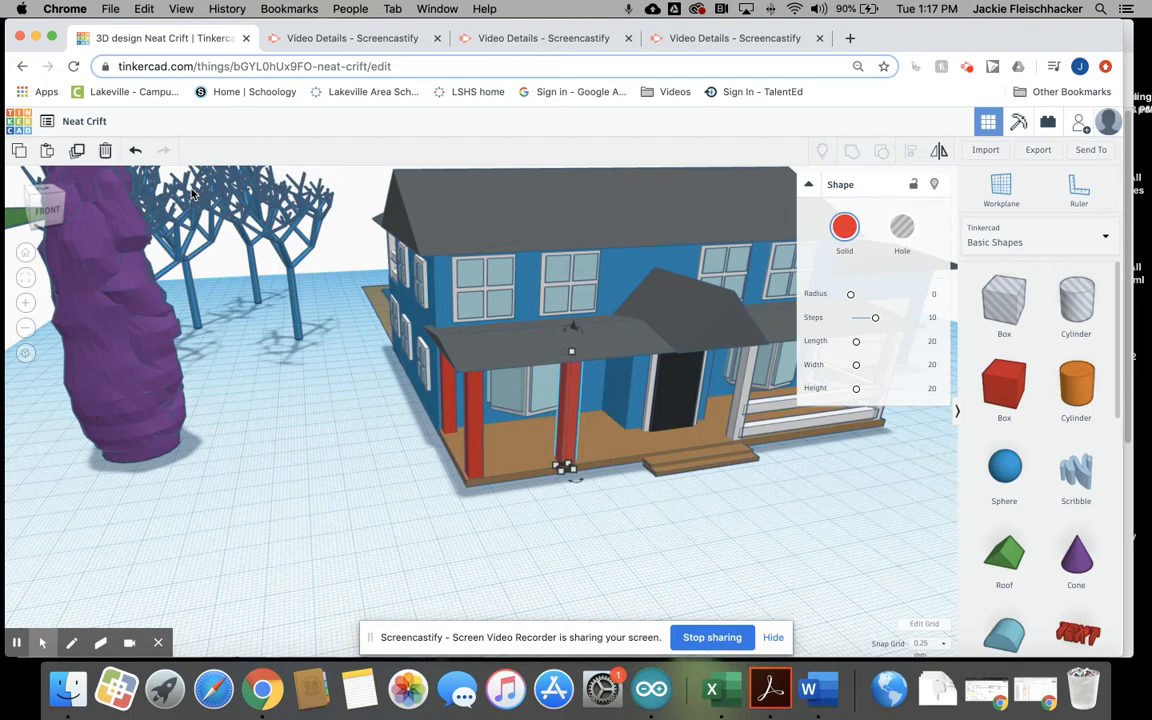
key("Right")
key("Right")
key("Right")
key("Right")
key("Right")
key("Right")
key("Right")
key("Right")
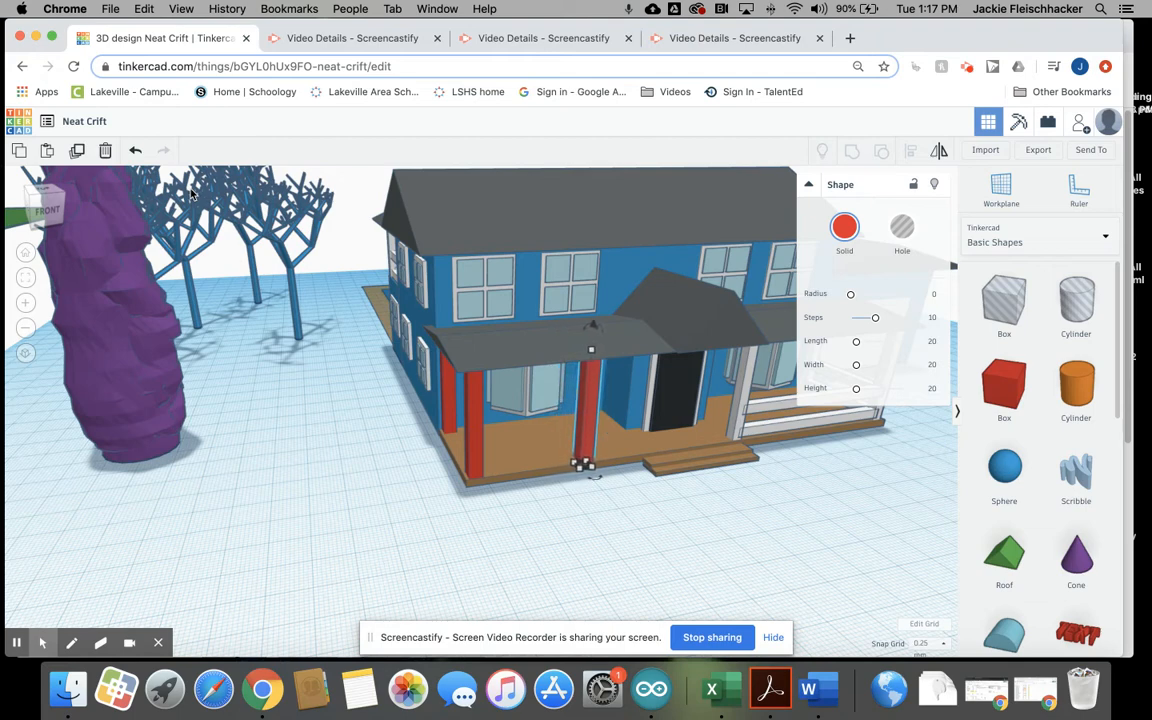
key("Right")
key("Right")
key("Right")
key("Right")
key("Right")
key("Right")
key("Right")
key("Right")
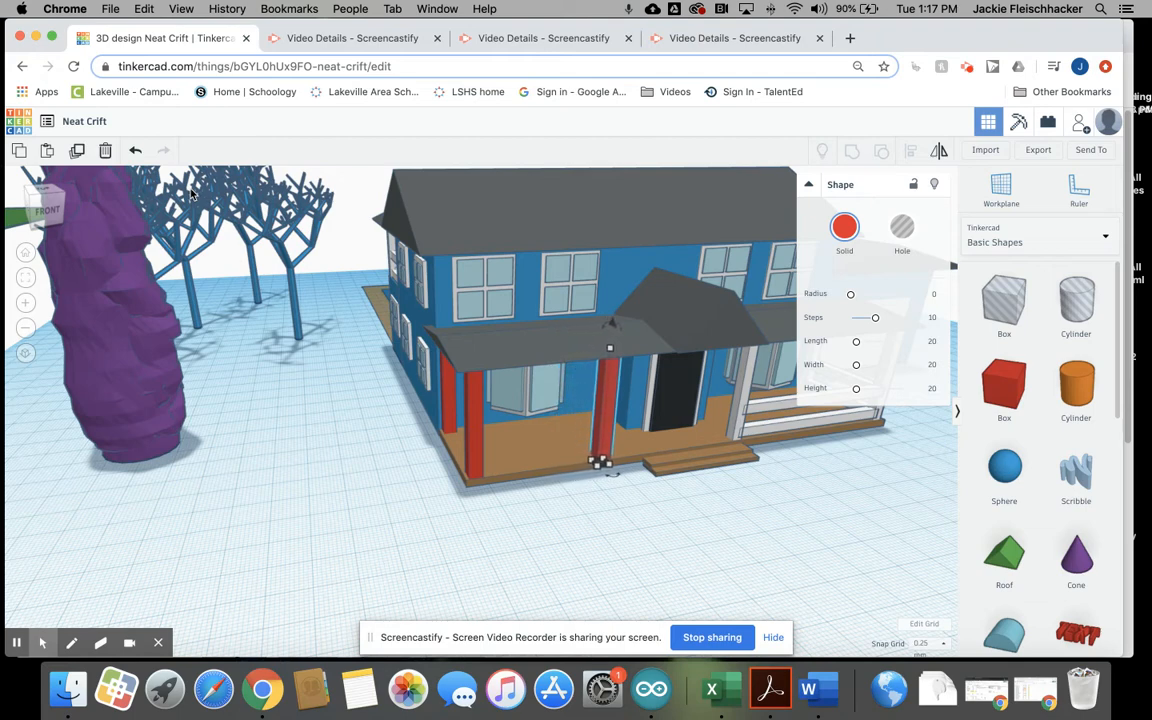
key("Right")
key("Right")
key("Right")
key("Right")
key("Right")
key("Right")
key("Right")
key("Right")
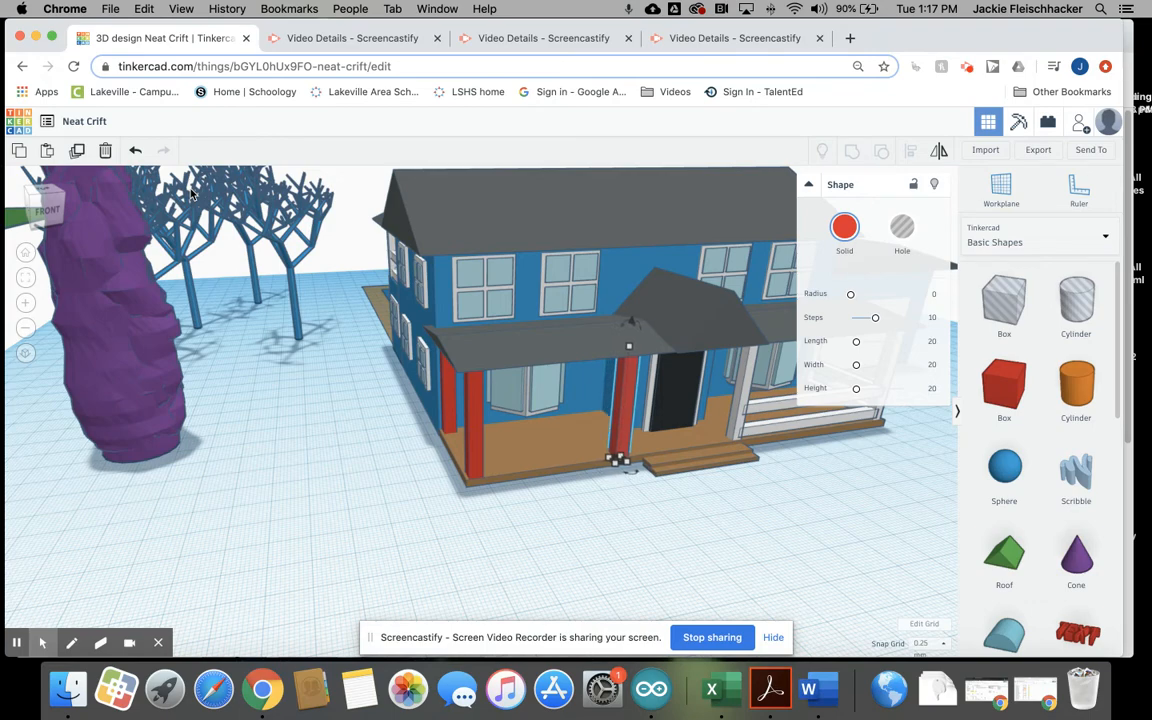
key("Right")
key("Right")
key("Right")
key("Right")
key("Right")
key("Right")
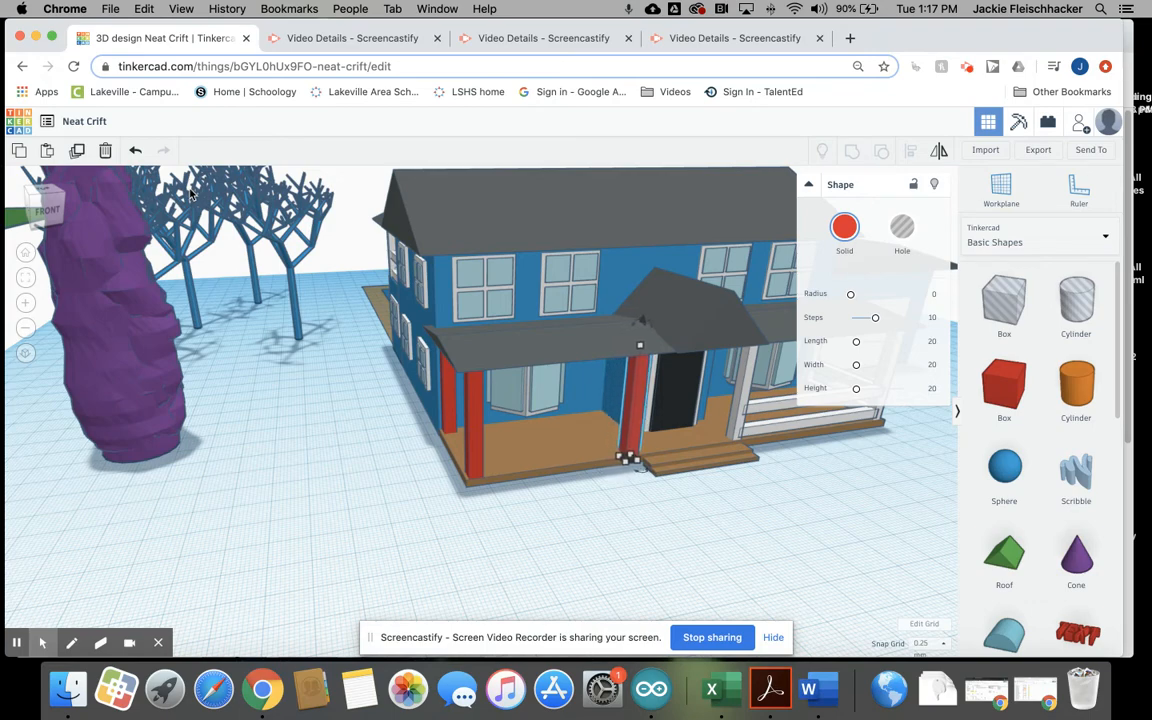
left_click(651, 507)
right_click_drag(785, 537, 744, 503)
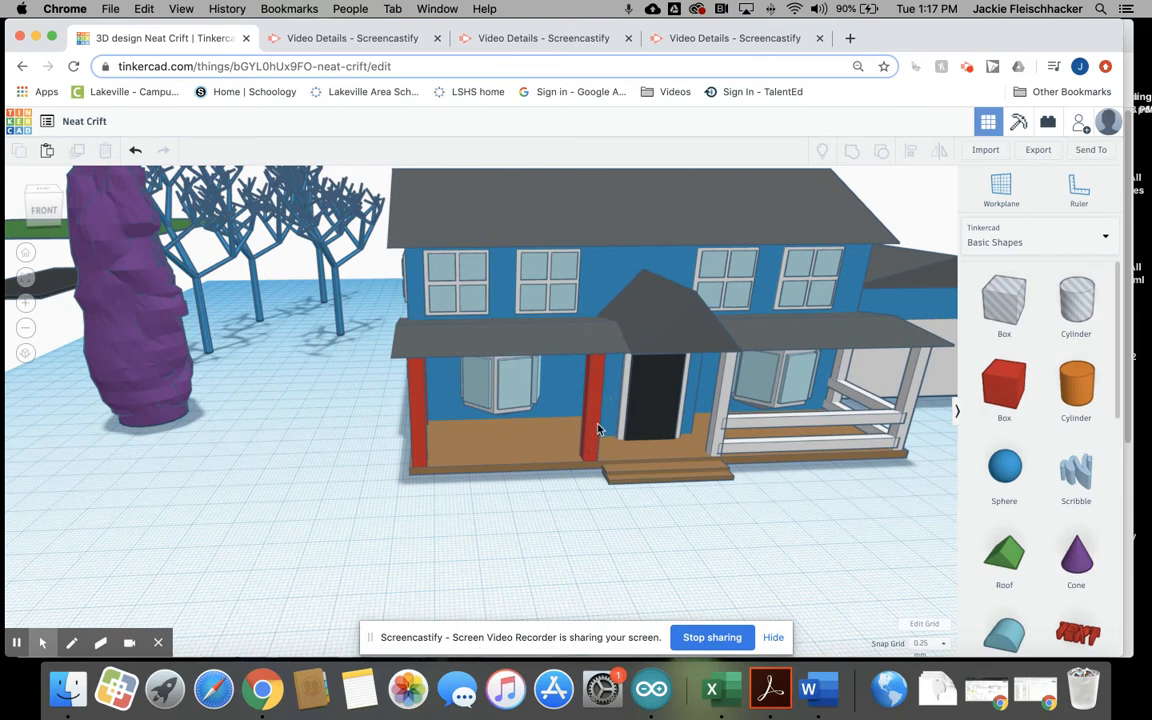
right_click_drag(547, 497, 610, 508)
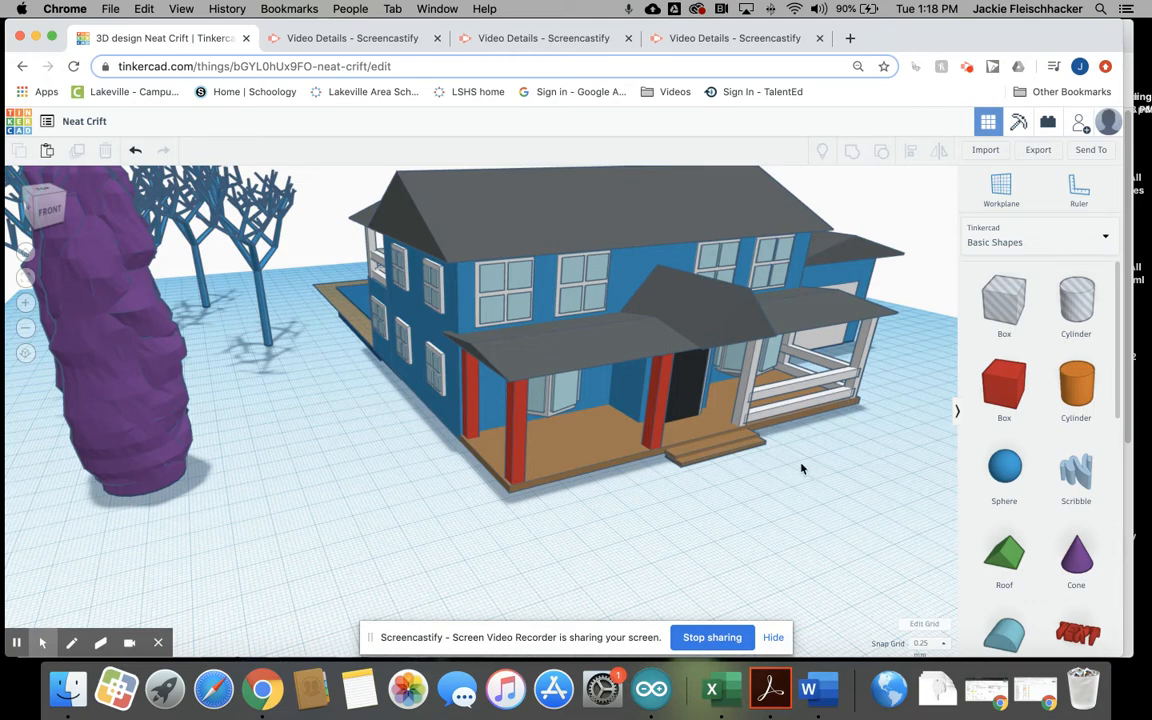
Duplicate the front corner post, shift the copy out in front of the porch and rotate it to lie parallel to the porch's front edge.
right_click_drag(583, 521, 560, 497)
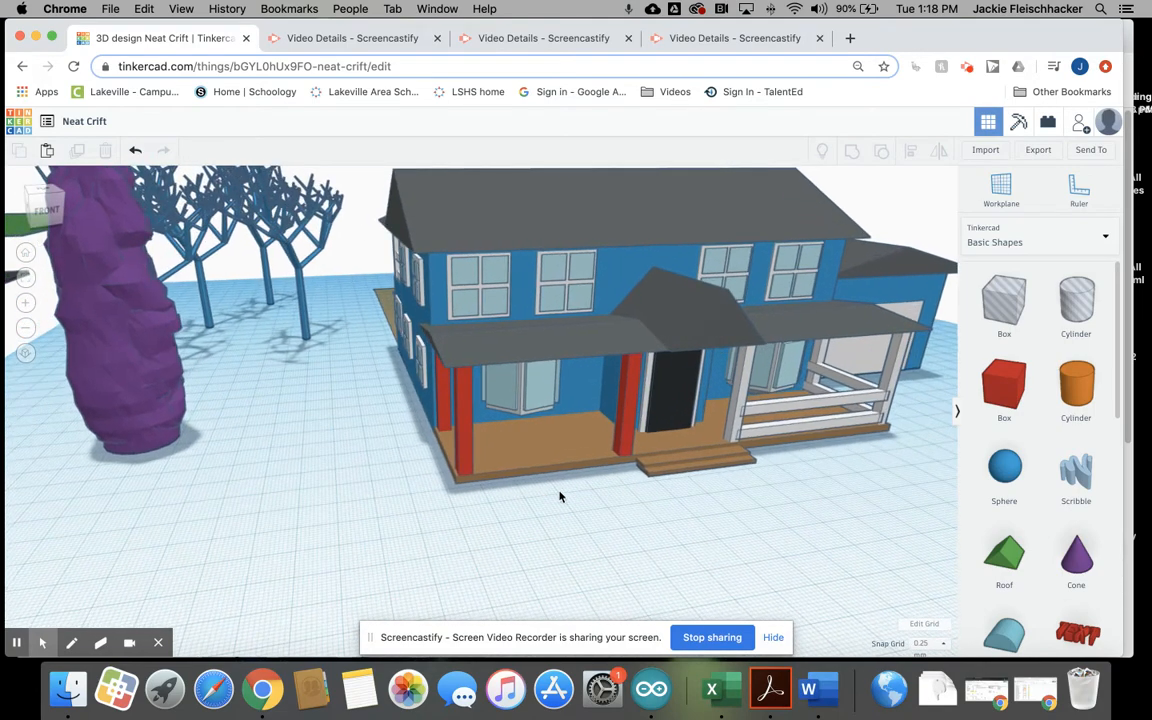
left_click(464, 416)
left_click(77, 151)
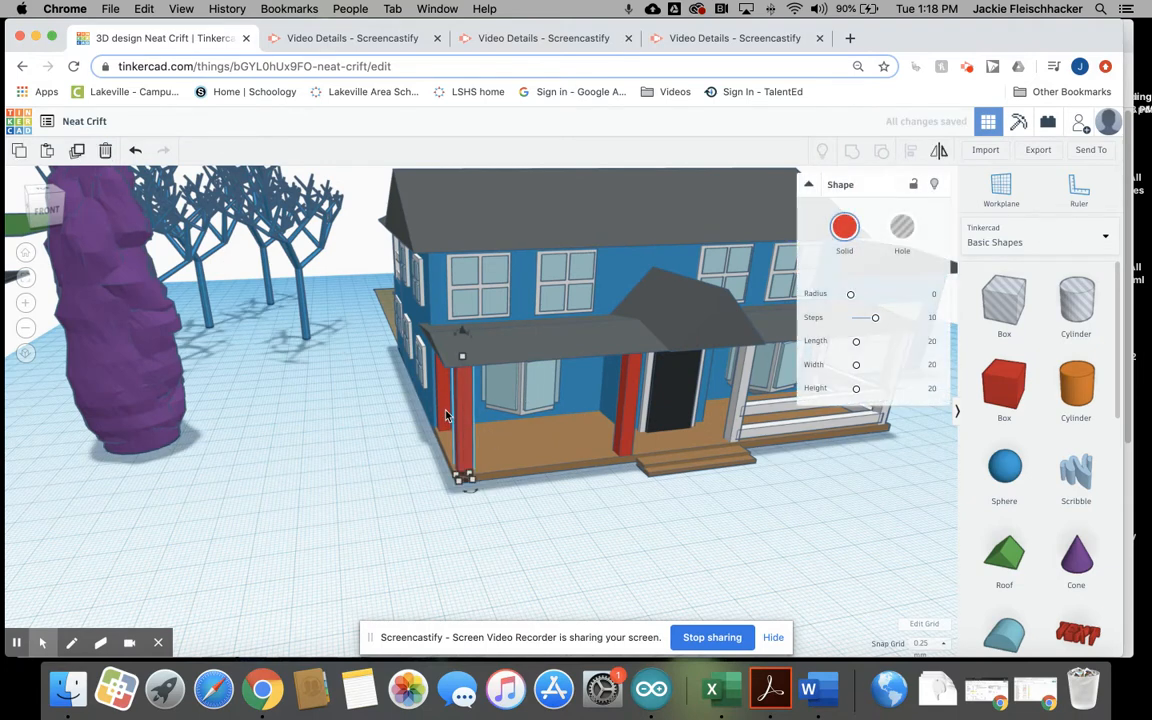
left_click_drag(466, 423, 481, 484)
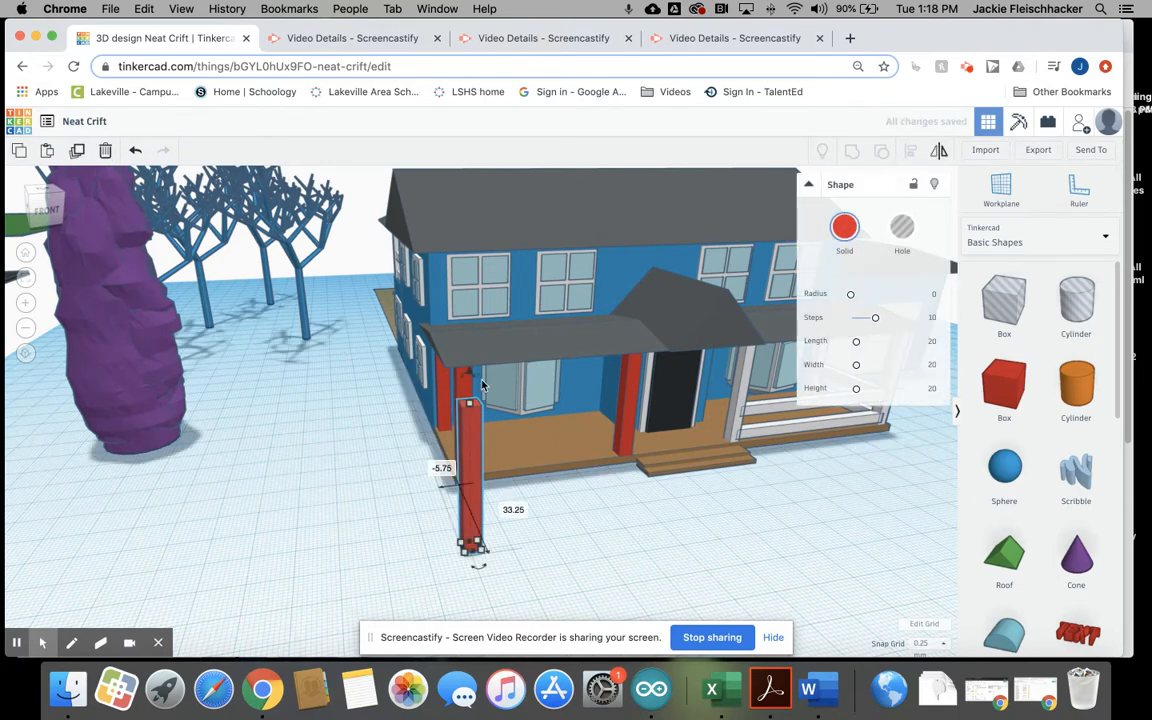
left_click_drag(465, 345, 519, 507)
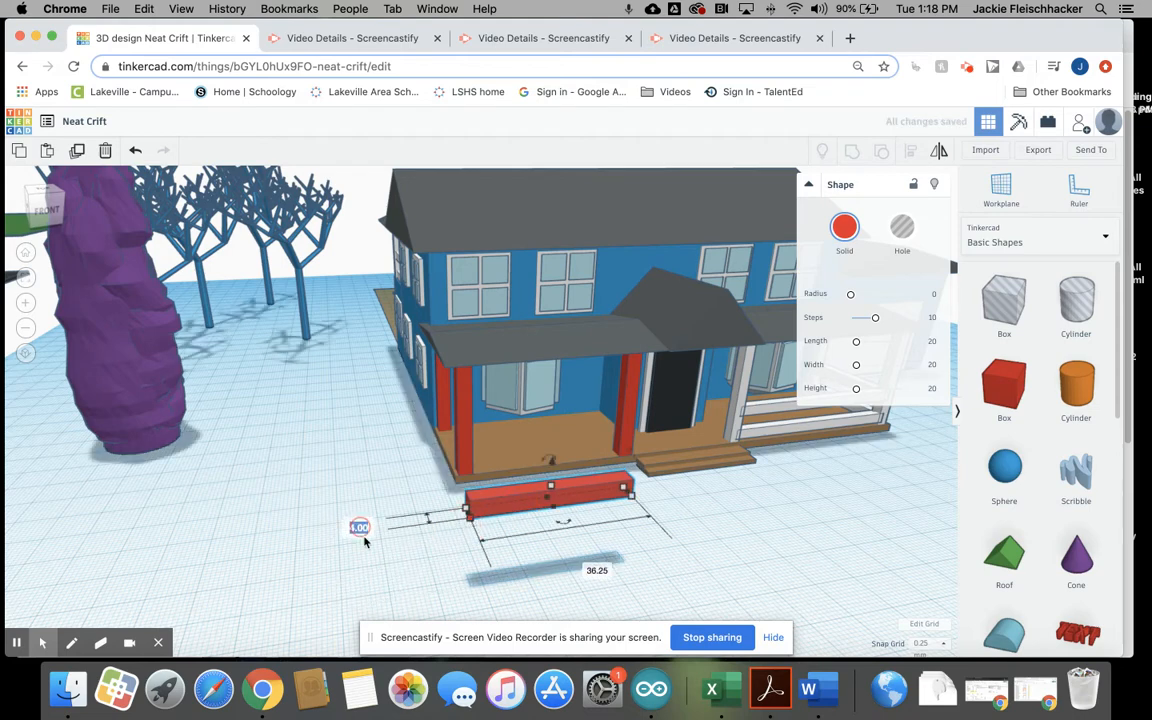
Set the lying post's thickness and height to 2 mm and stretch it to about 51.5 mm long as a rail.
type("2")
key("Return")
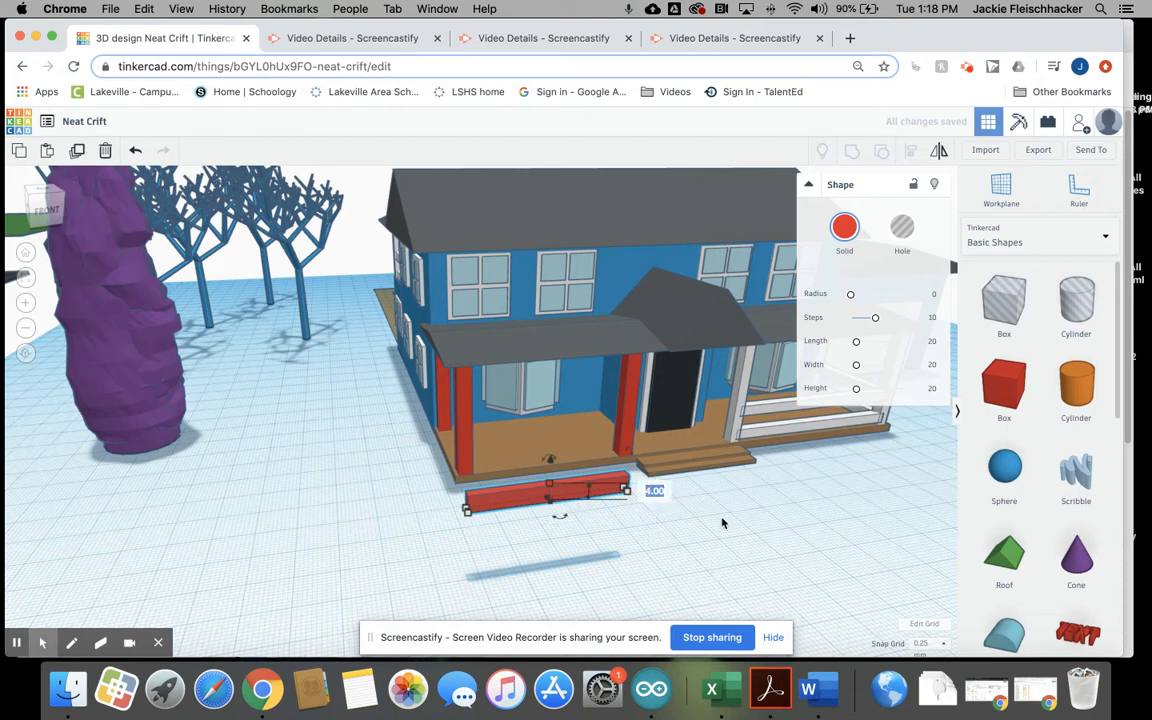
key("Return")
left_click(587, 543)
left_click_drag(623, 497, 683, 482)
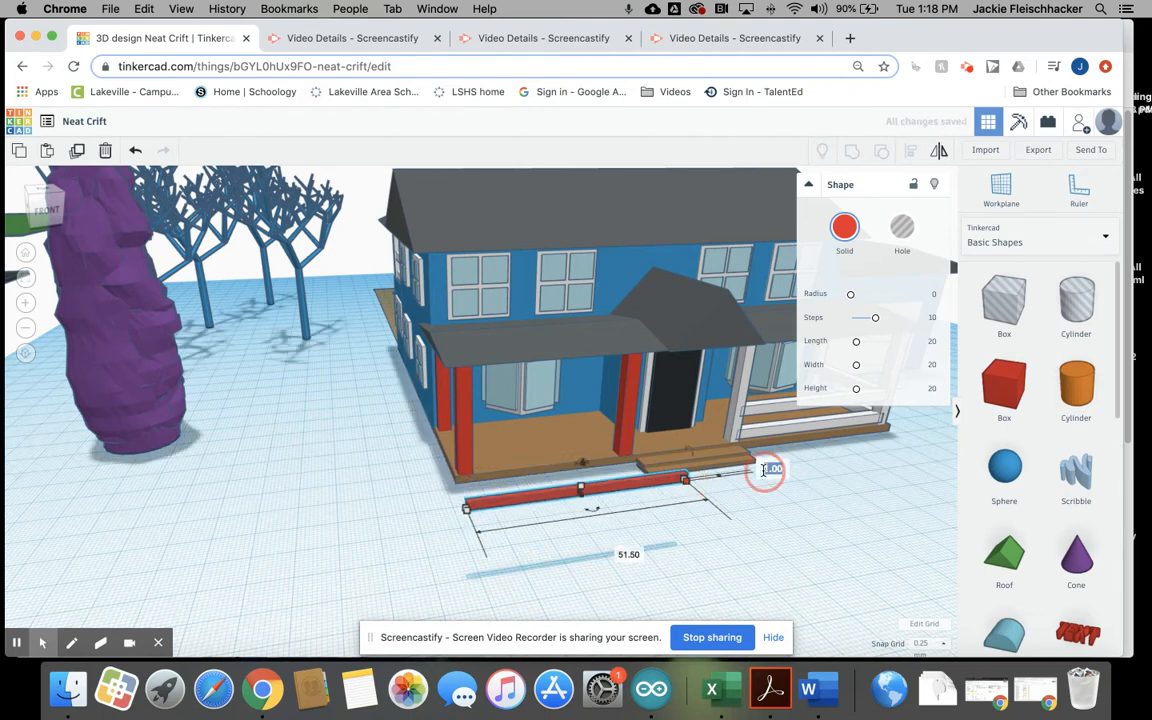
left_click_drag(684, 482, 687, 487)
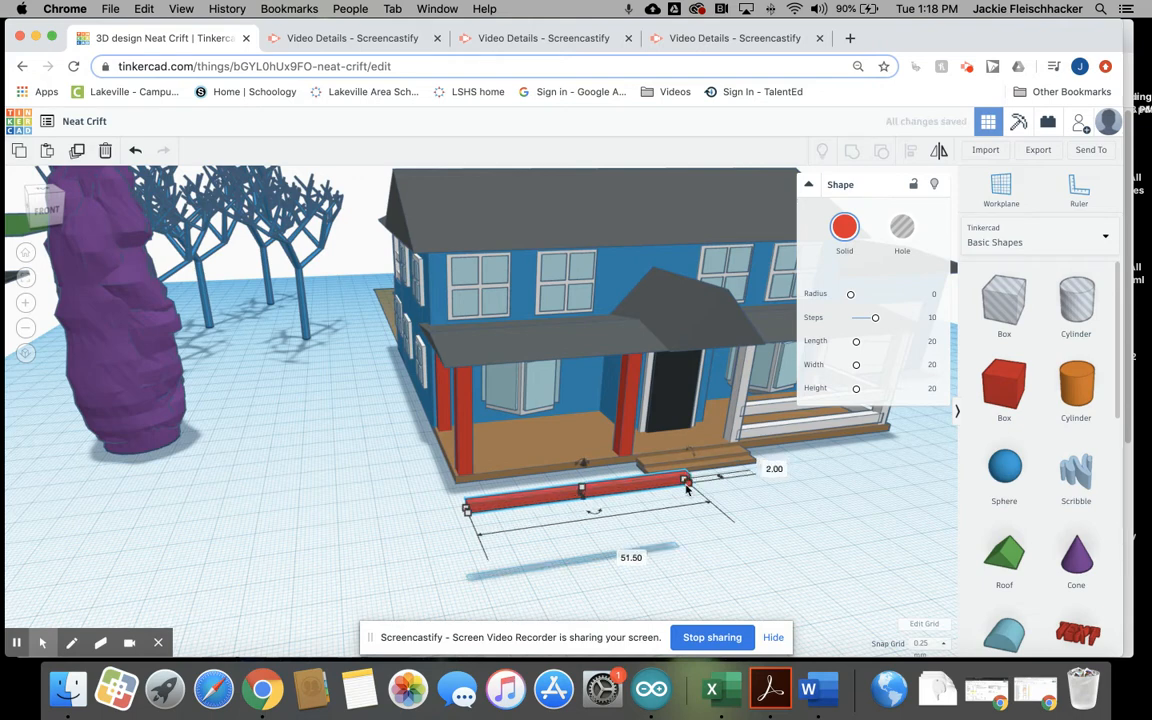
Nudge the rail back from the lawn onto the porch, behind the front posts.
key("Up")
key("Up")
key("Up")
key("Up")
key("Up")
key("Up")
key("Up")
key("Up")
key("Up")
key("Up")
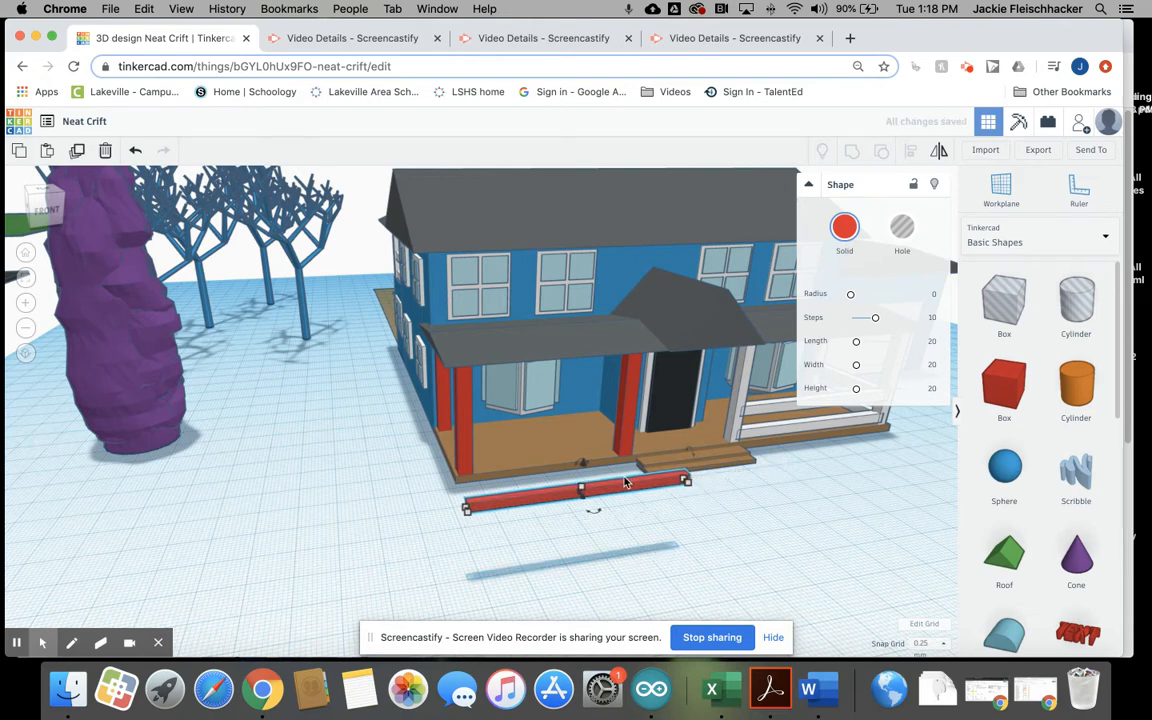
key("Up")
key("Up")
key("Up")
key("Up")
key("Up")
key("Up")
key("Up")
key("Up")
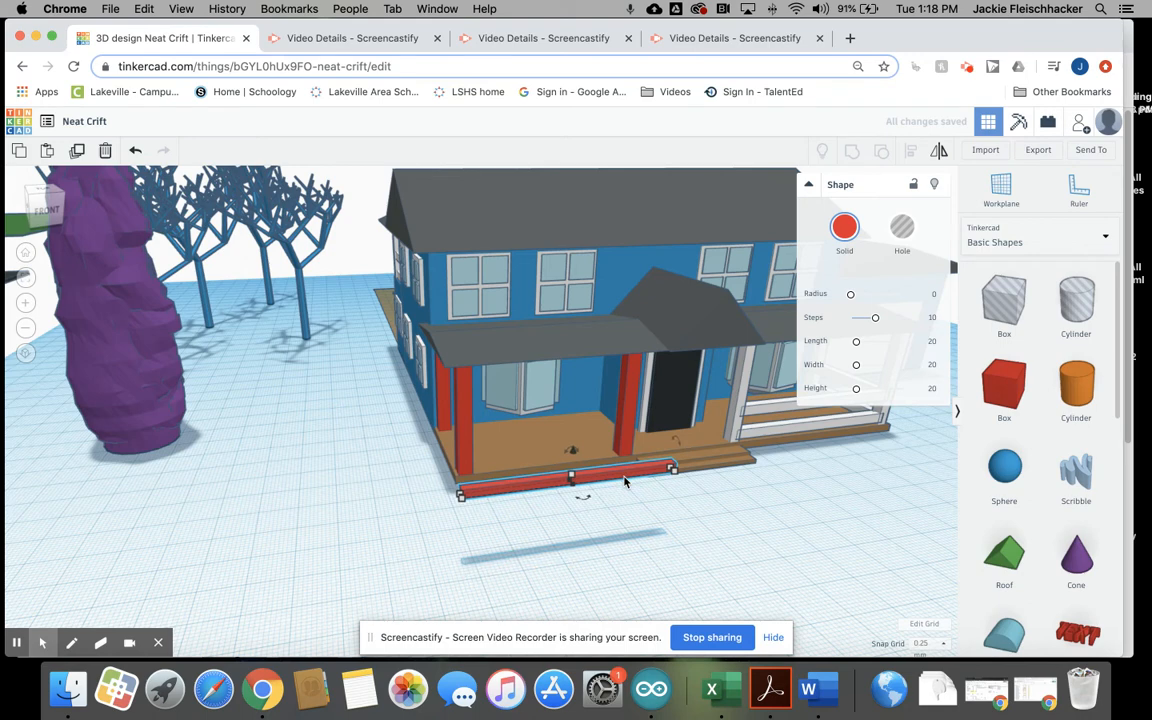
key("Up")
key("Up")
key("Up")
key("Up")
key("Up")
key("Up")
key("Up")
key("Up")
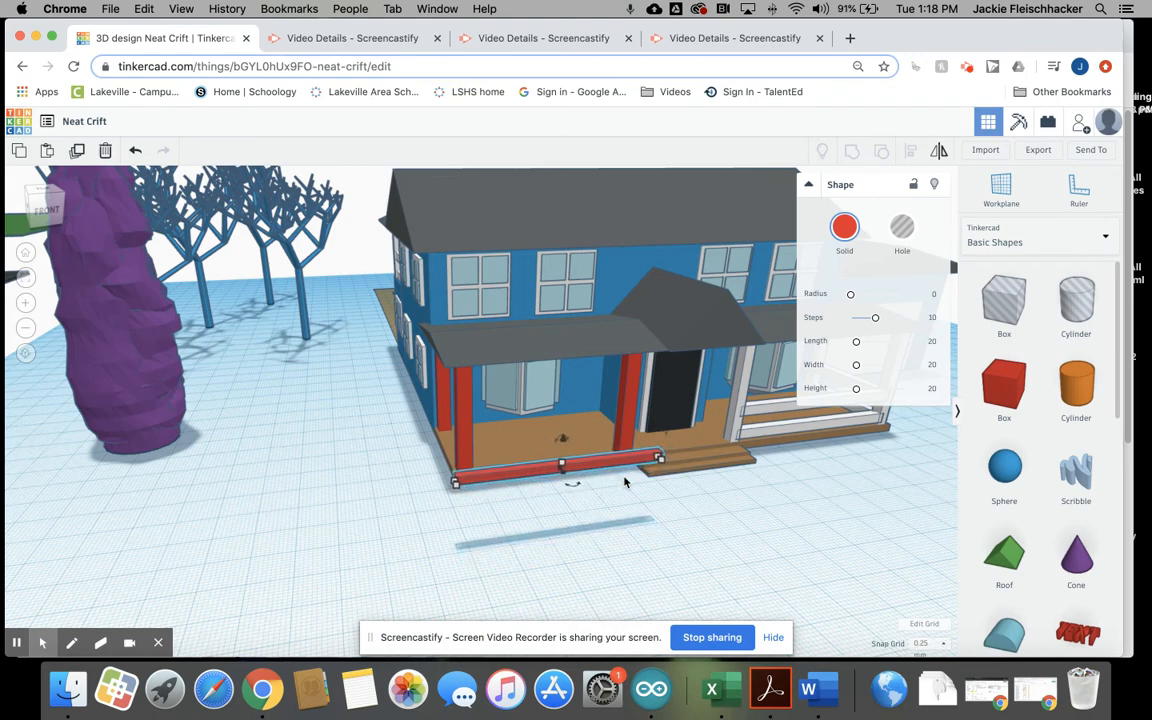
key("Up")
key("Up")
key("Up")
key("Up")
key("Up")
key("Up")
key("Up")
key("Up")
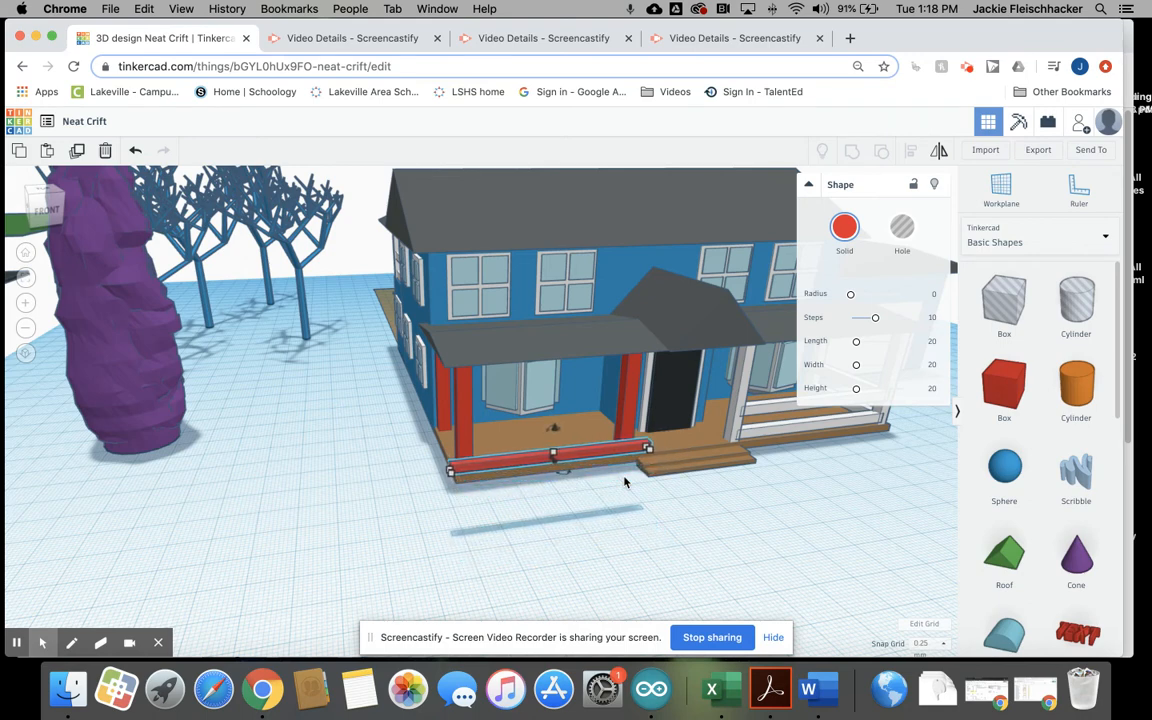
key("Up")
key("Up")
key("Up")
key("Up")
key("Up")
key("Up")
key("Up")
key("Up")
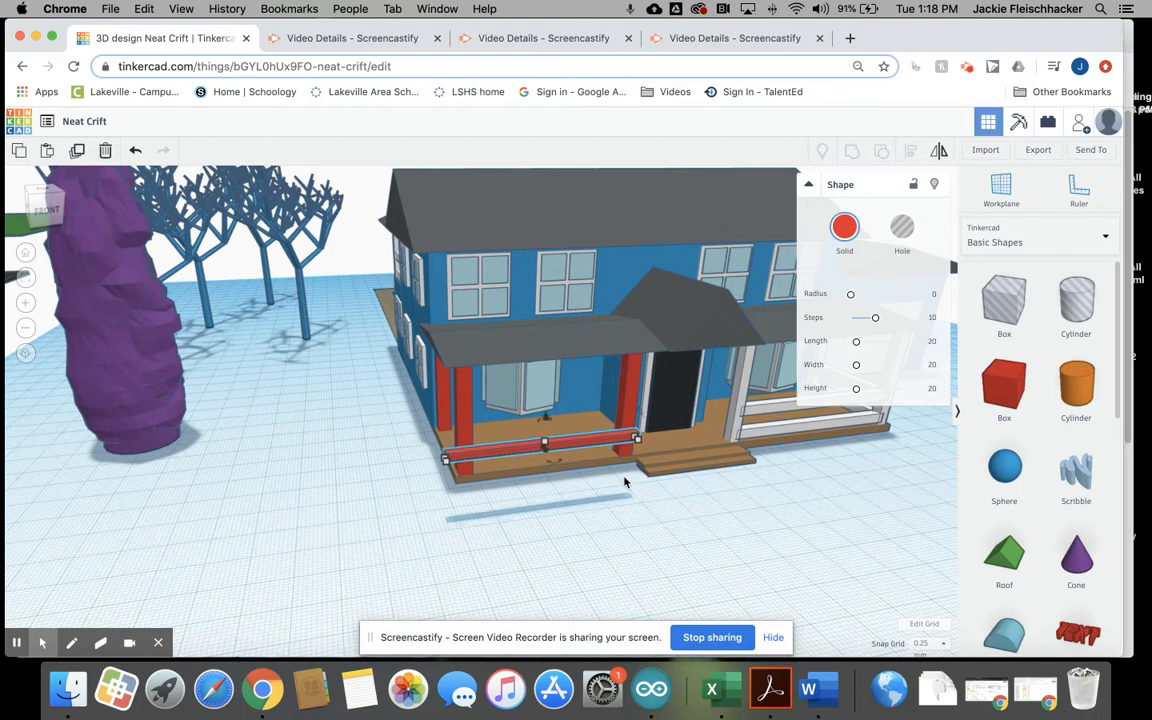
key("Up")
key("Up")
key("Up")
key("Up")
key("Up")
key("Up")
key("Up")
key("Up")
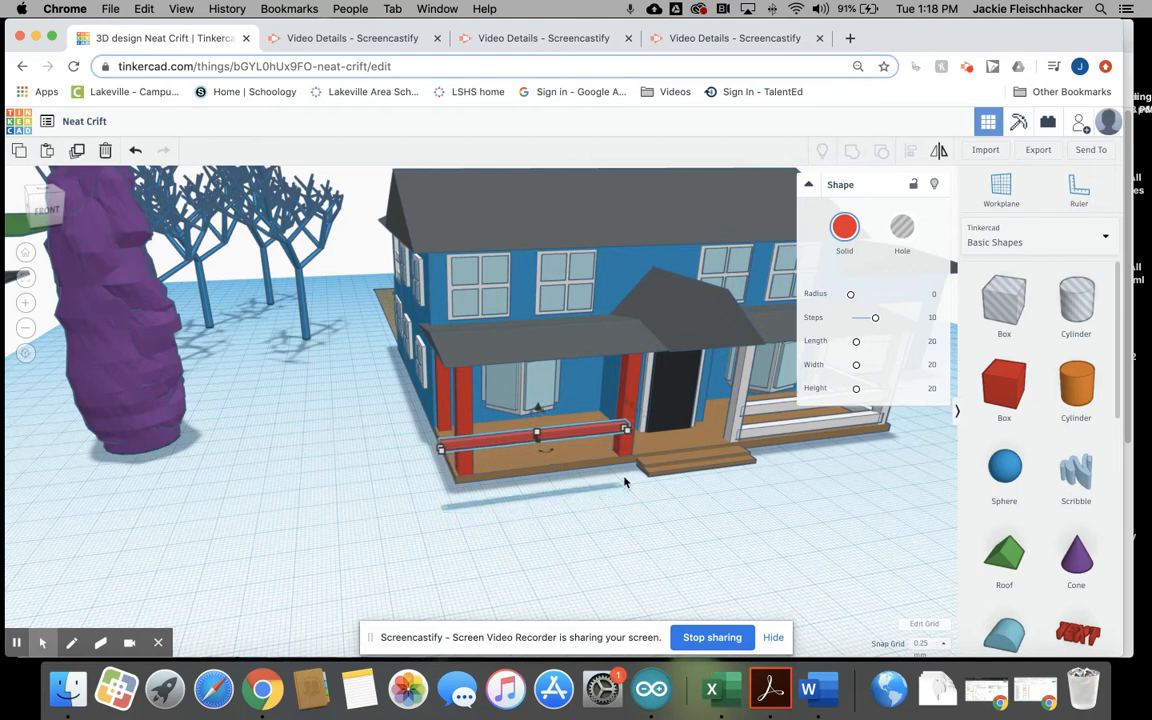
key("Up")
key("Up")
key("Up")
key("Up")
key("Up")
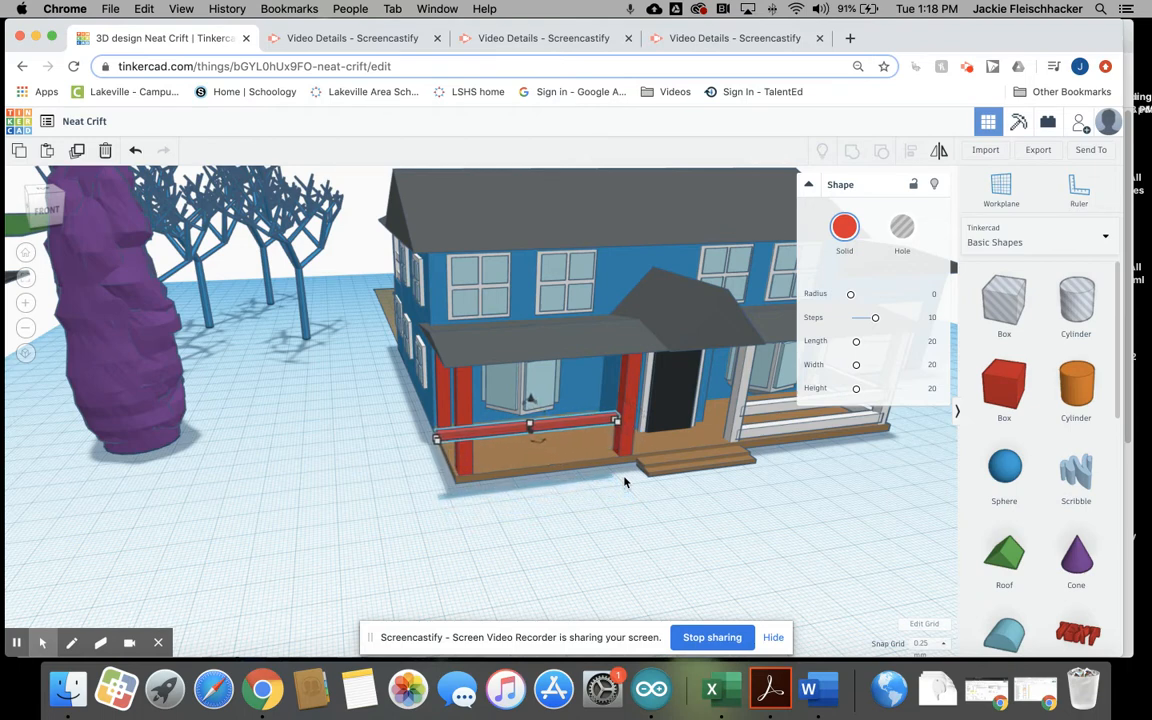
key("Up")
key("Up")
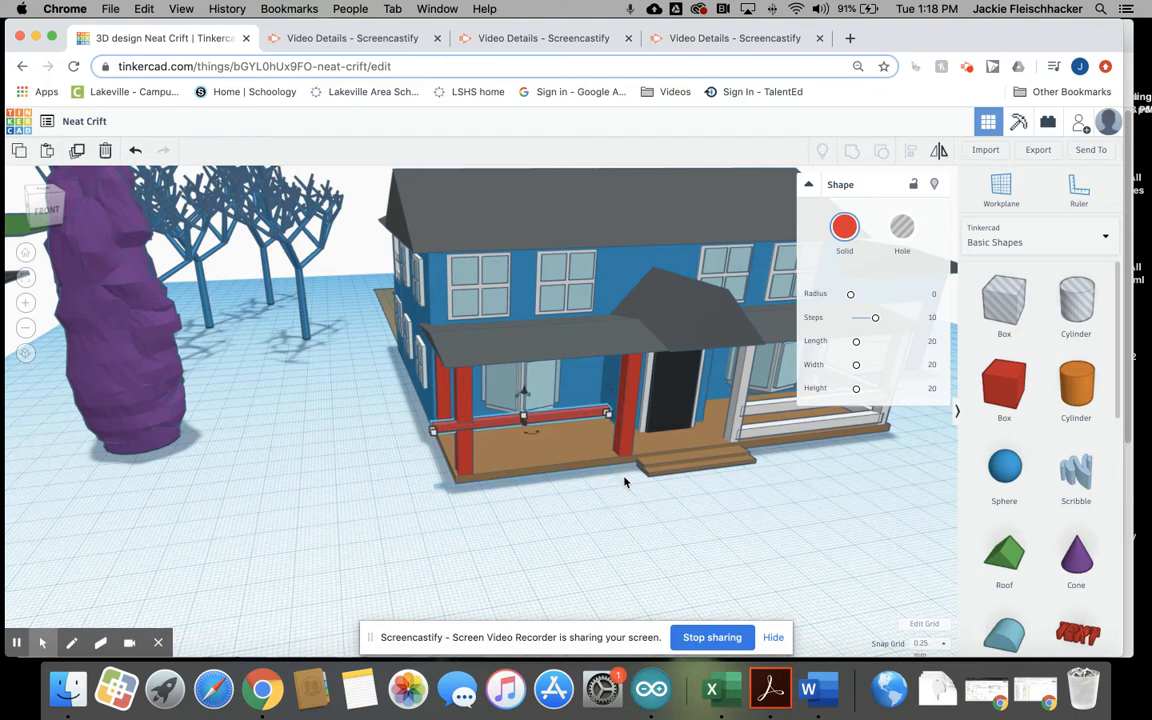
Fit the rail across the two red front posts and set its elevation to about 13.75 mm as the upper rail.
left_click_drag(527, 397, 529, 415)
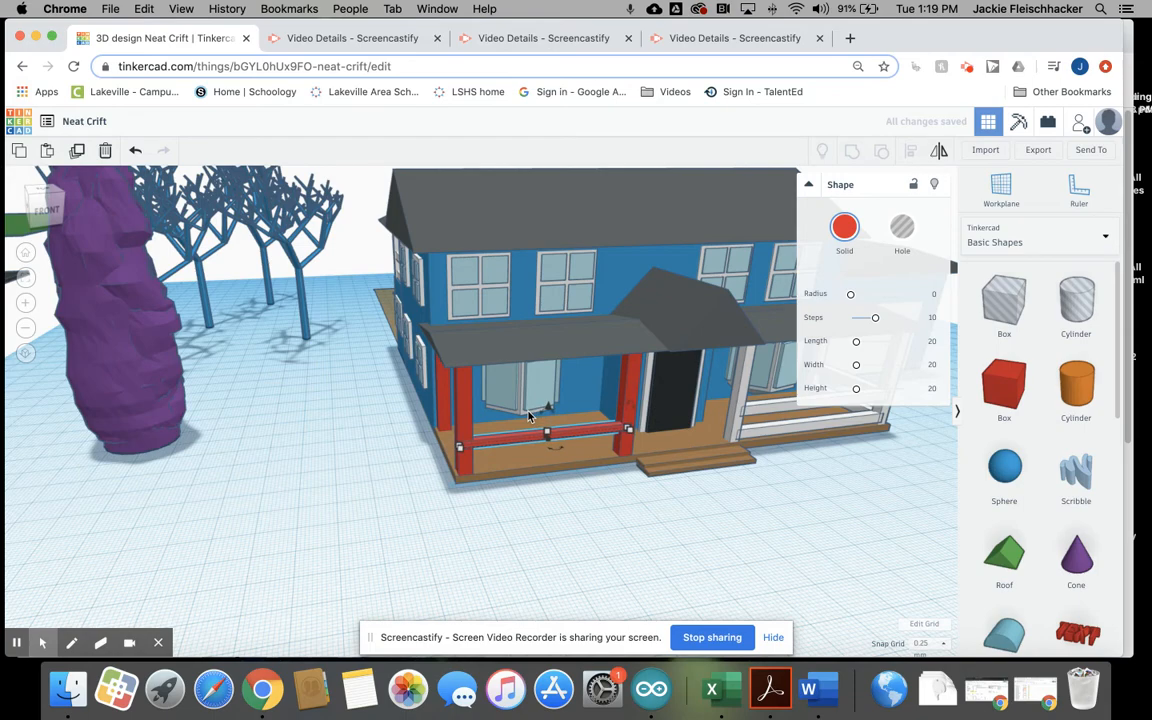
right_click_drag(558, 458, 596, 492)
right_click_drag(589, 493, 564, 490)
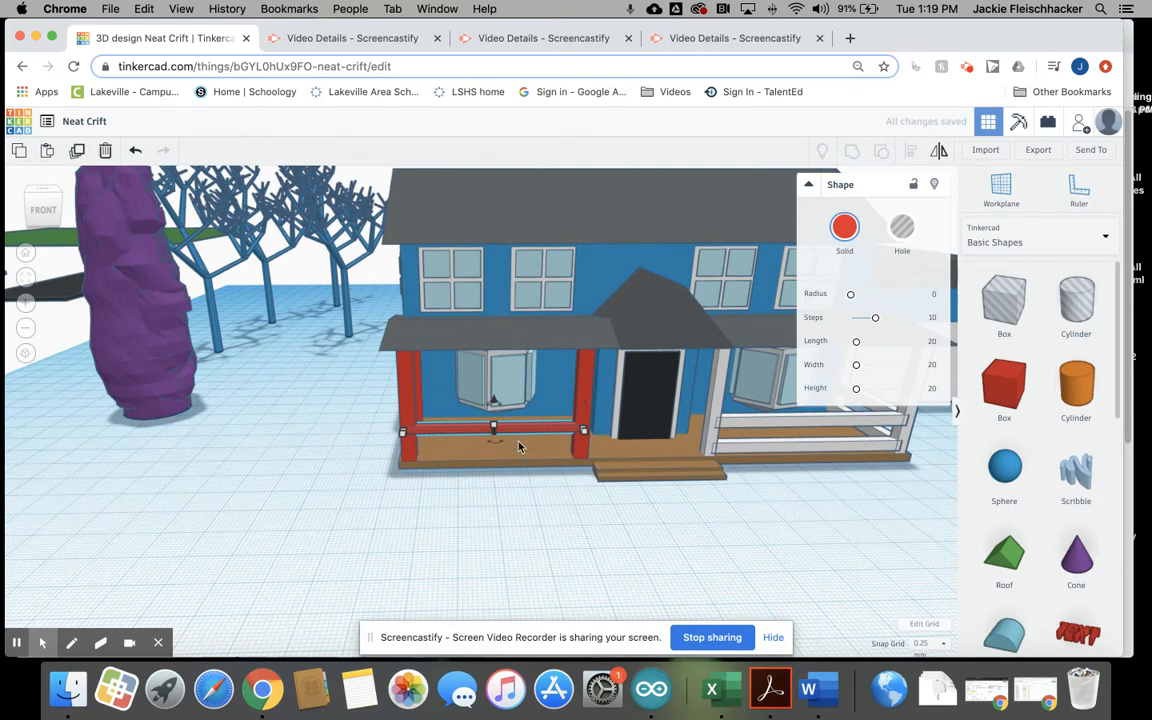
left_click_drag(494, 399, 497, 393)
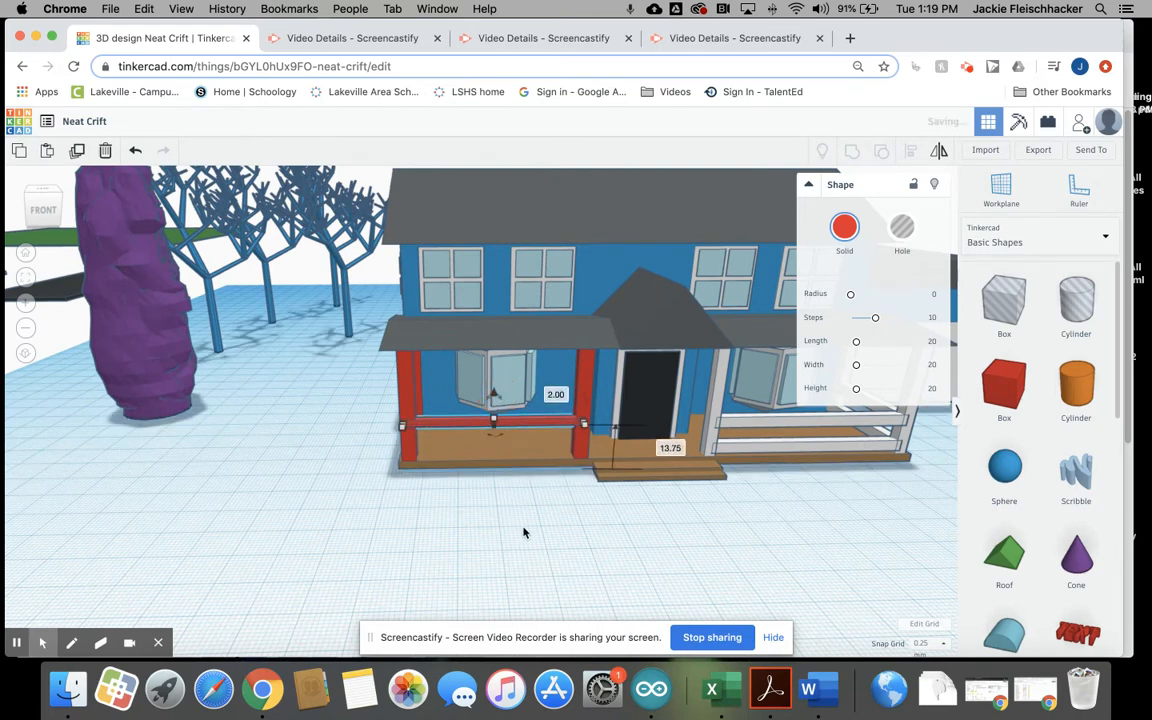
left_click(523, 532)
Duplicate the upper rail and lower the copy to just above the porch floor as the bottom rail.
left_click(509, 425)
left_click(79, 151)
left_click_drag(494, 398, 496, 424)
left_click(509, 519)
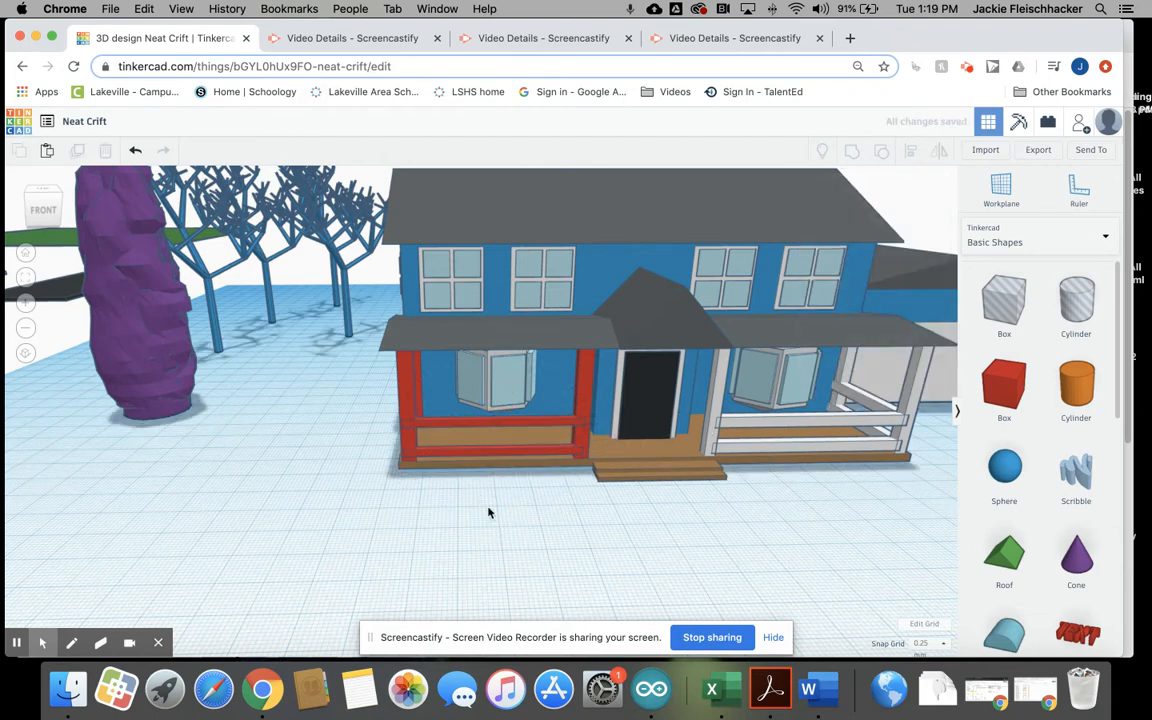
Add a box in front of the porch and shrink its footprint to a thin upright baluster about 1.5 mm wide.
scroll(477, 443, "up", 5)
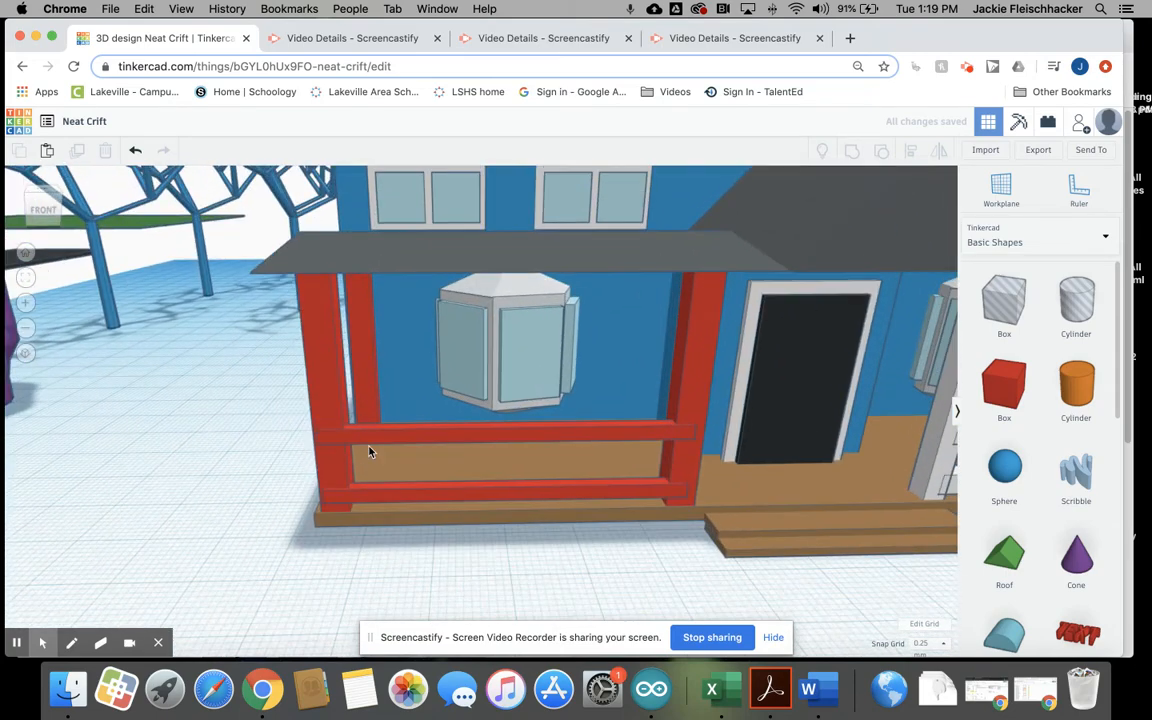
left_click_drag(1004, 385, 503, 601)
scroll(538, 588, "down", 5)
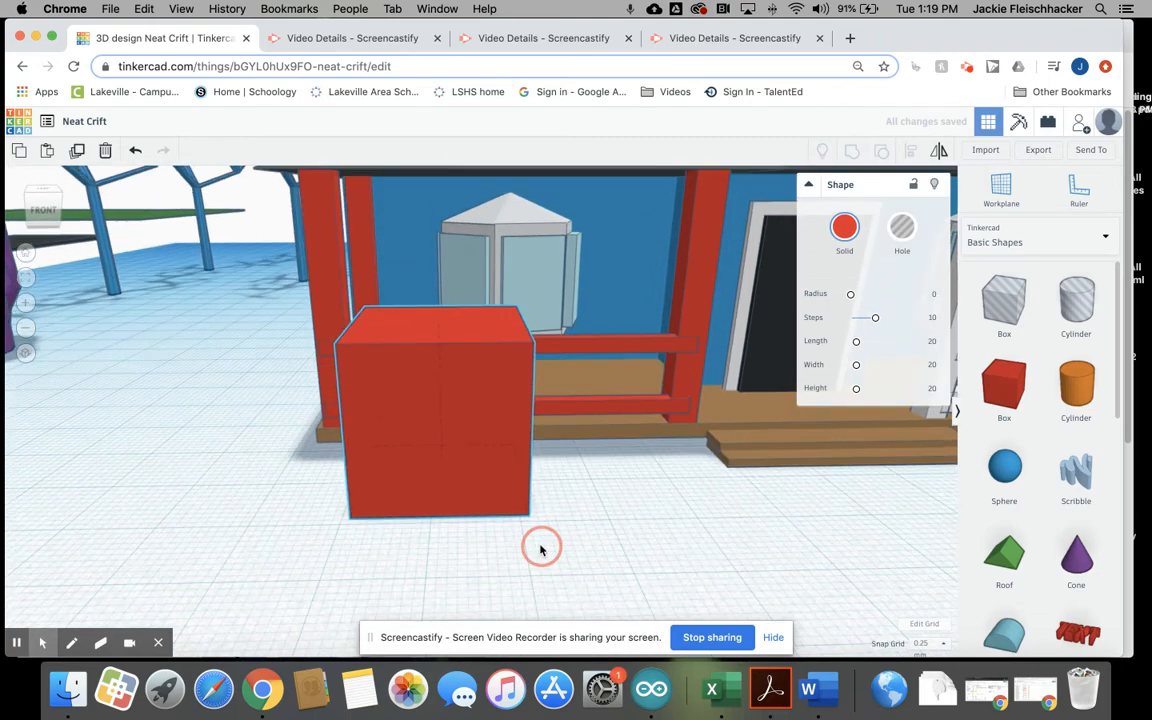
mouse_move(505, 480)
left_click_drag(470, 484, 411, 478)
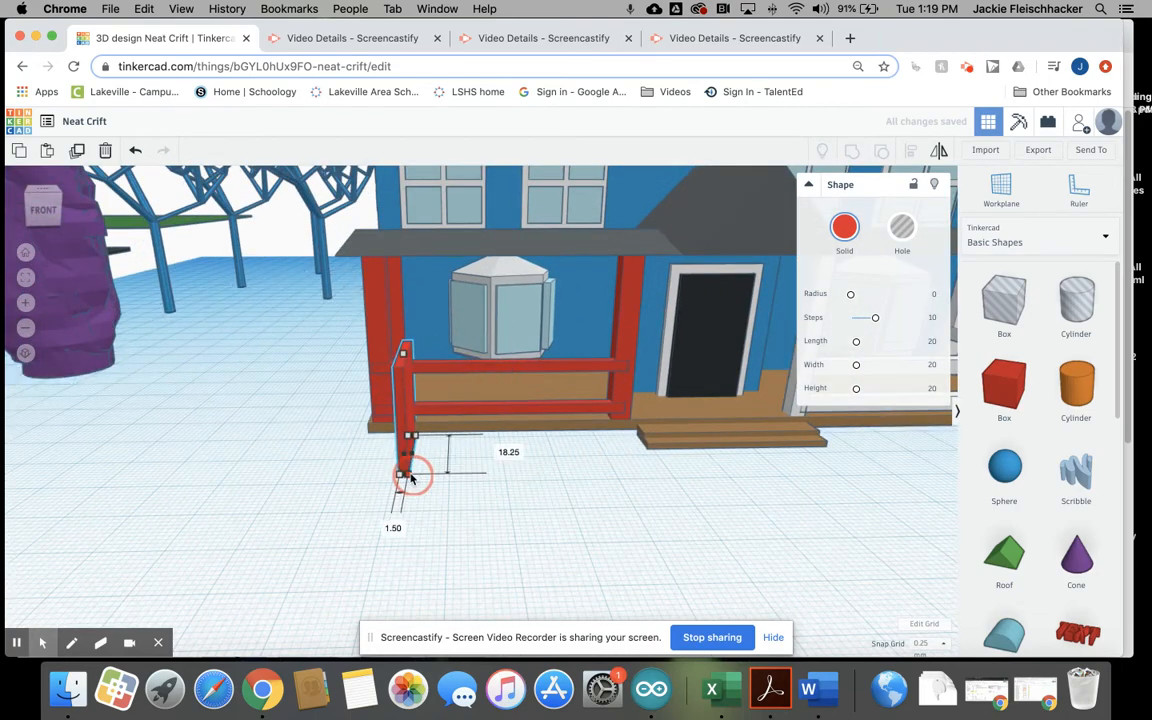
type("1")
left_click(508, 452)
type("2")
key("Return")
Set the baluster's height to about 14.25 mm and place it against the two rails beside the corner post.
left_click_drag(408, 348, 410, 374)
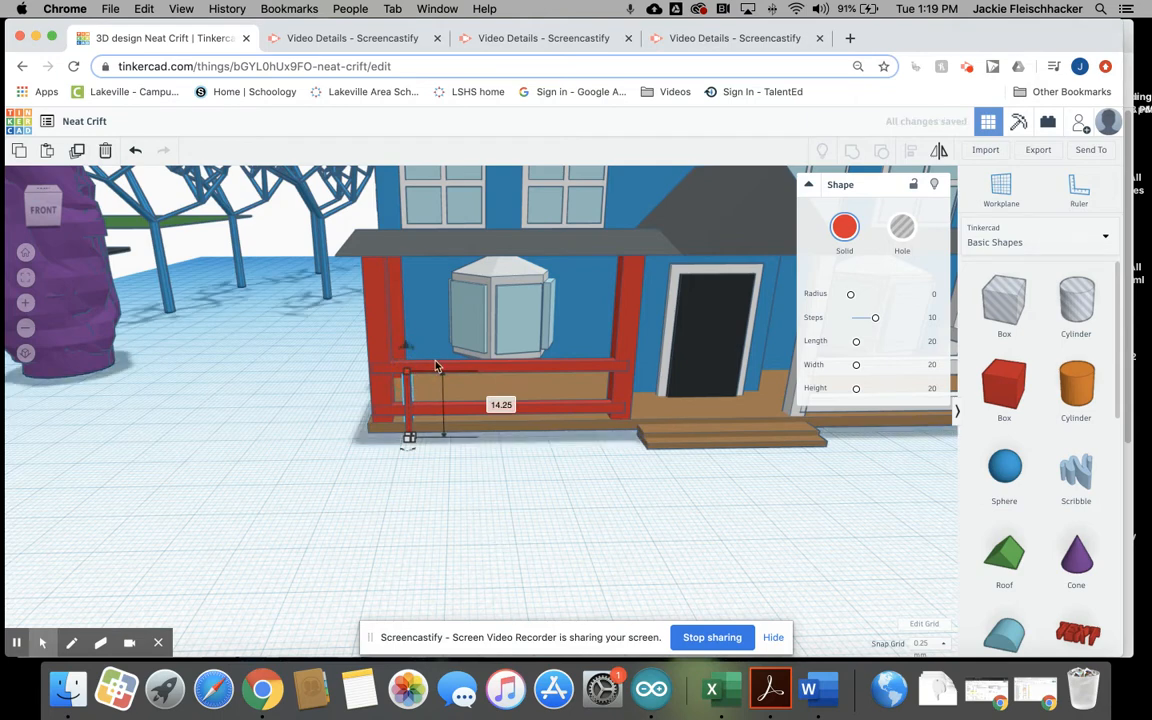
left_click(403, 340)
left_click_drag(403, 340, 408, 368)
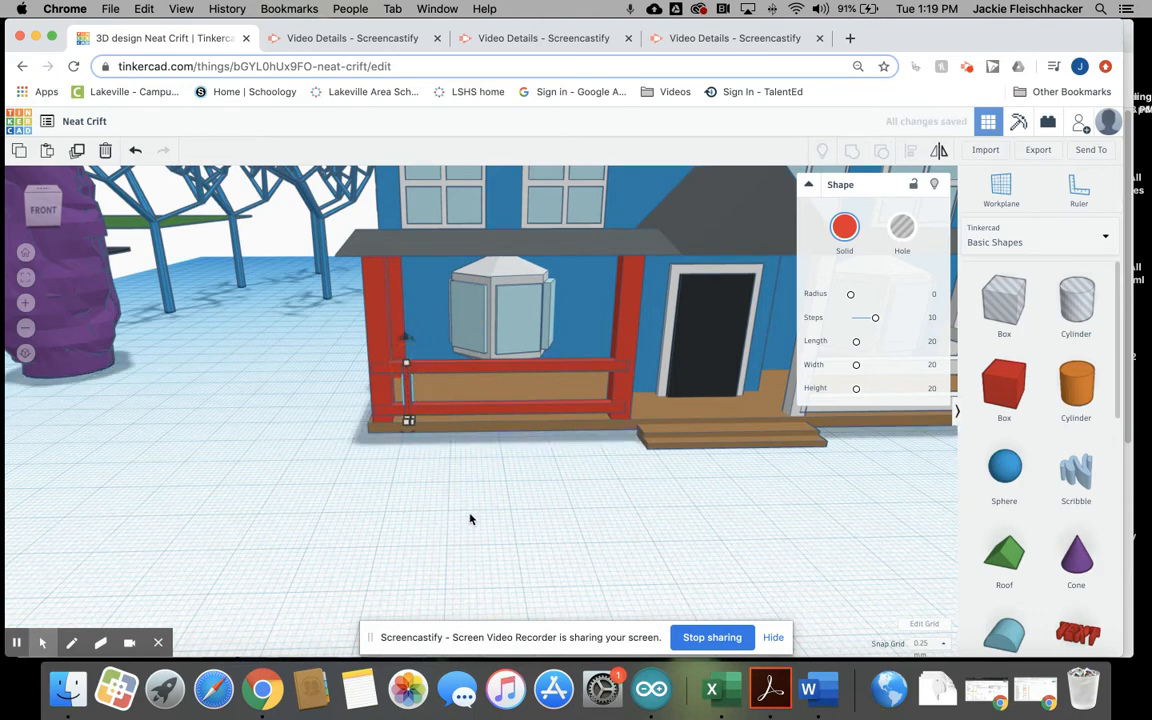
left_click(470, 519)
left_click(410, 397)
mouse_move(555, 527)
right_mouse_down()
mouse_move(653, 530)
mouse_move(540, 518)
right_mouse_up()
left_click(556, 502)
Duplicate the baluster and shift the copy a small, even gap along the railing toward the steps.
left_click(400, 397)
left_click(81, 156)
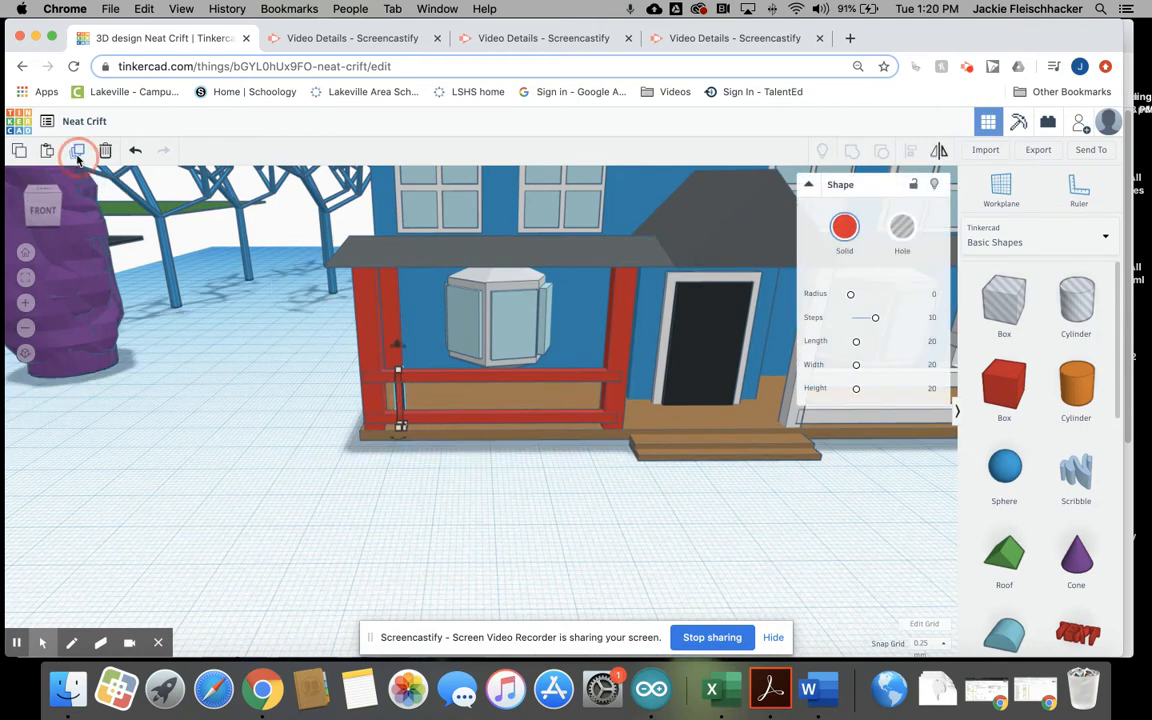
key("Right")
key("Right")
key("Right")
key("Right")
key("Right")
key("Right")
key("Right")
key("Right")
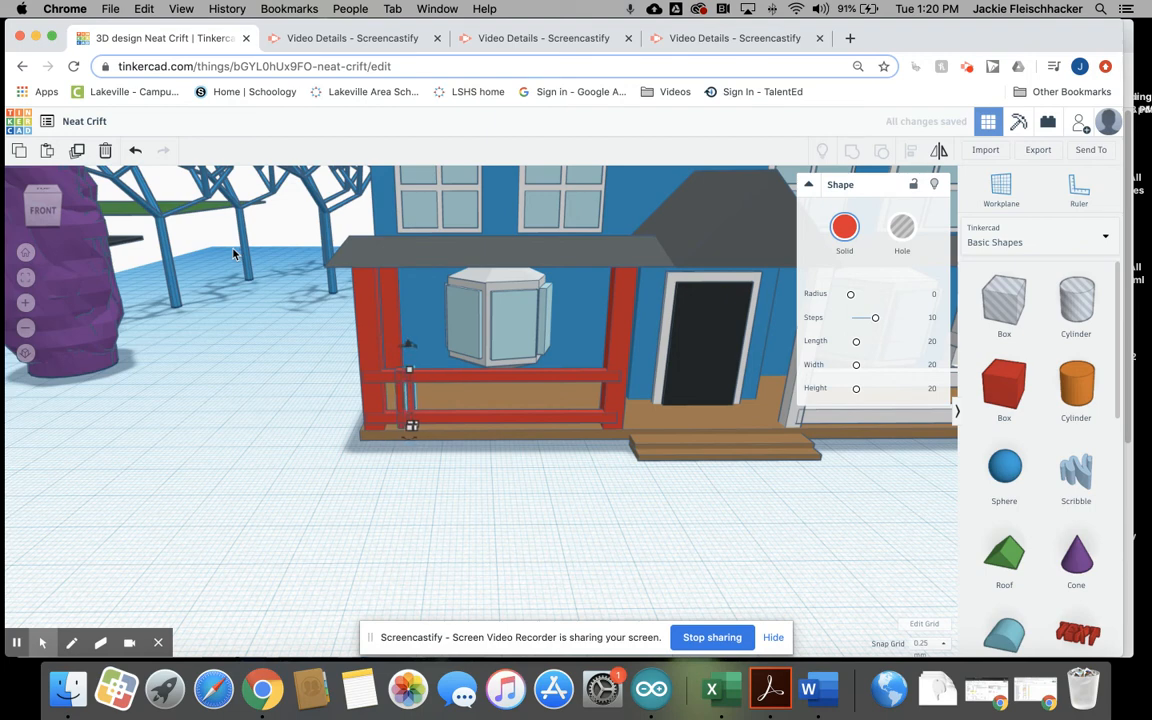
key("Right")
key("Right")
key("Right")
key("Right")
key("Right")
key("Right")
key("Right")
key("Right")
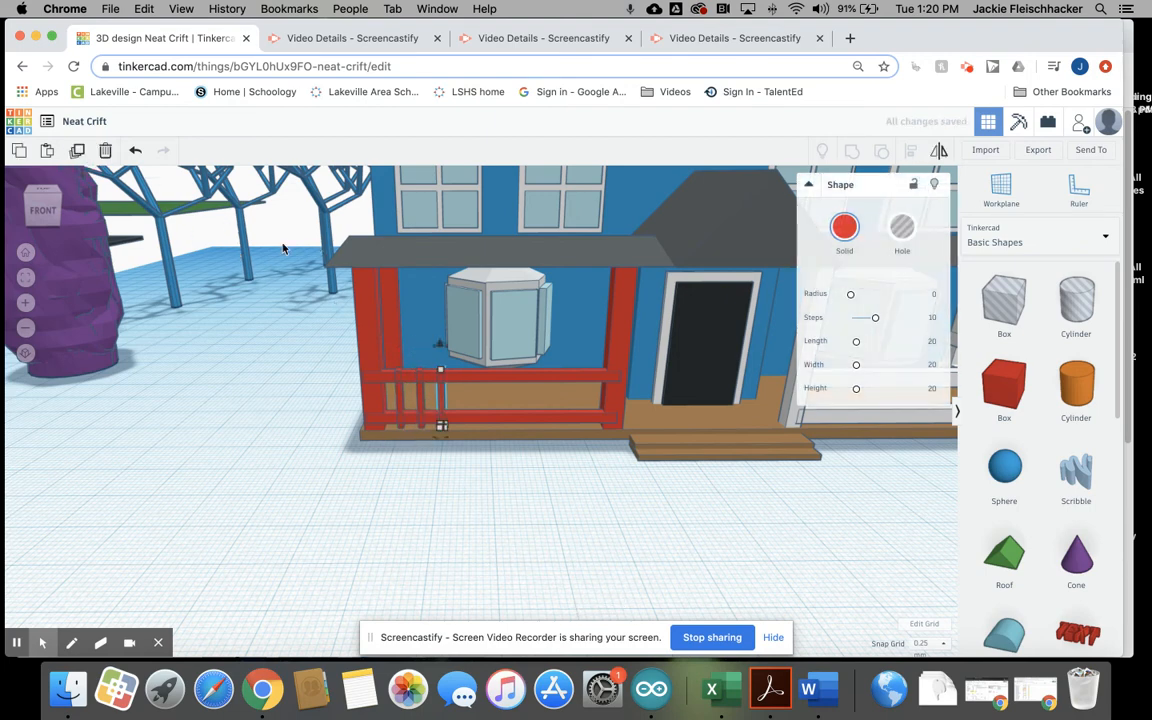
Repeat the spaced duplication until balusters fill the railing up to the post beside the steps.
left_click(105, 157)
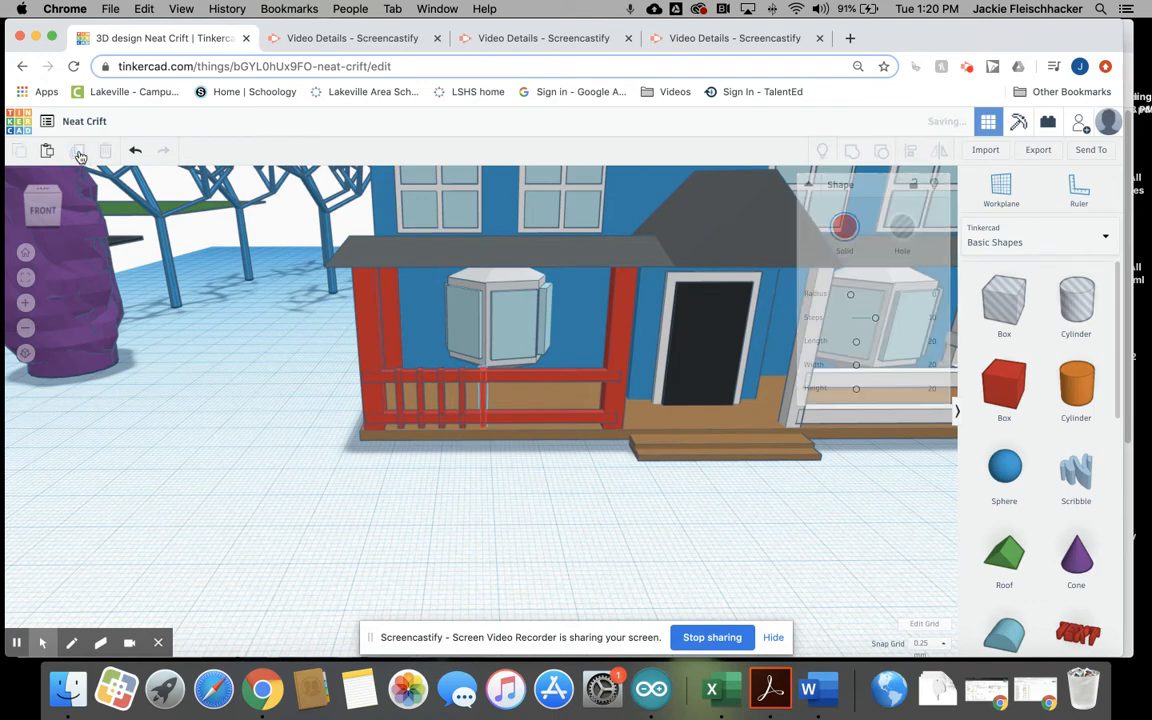
left_click(80, 155)
left_click(80, 155)
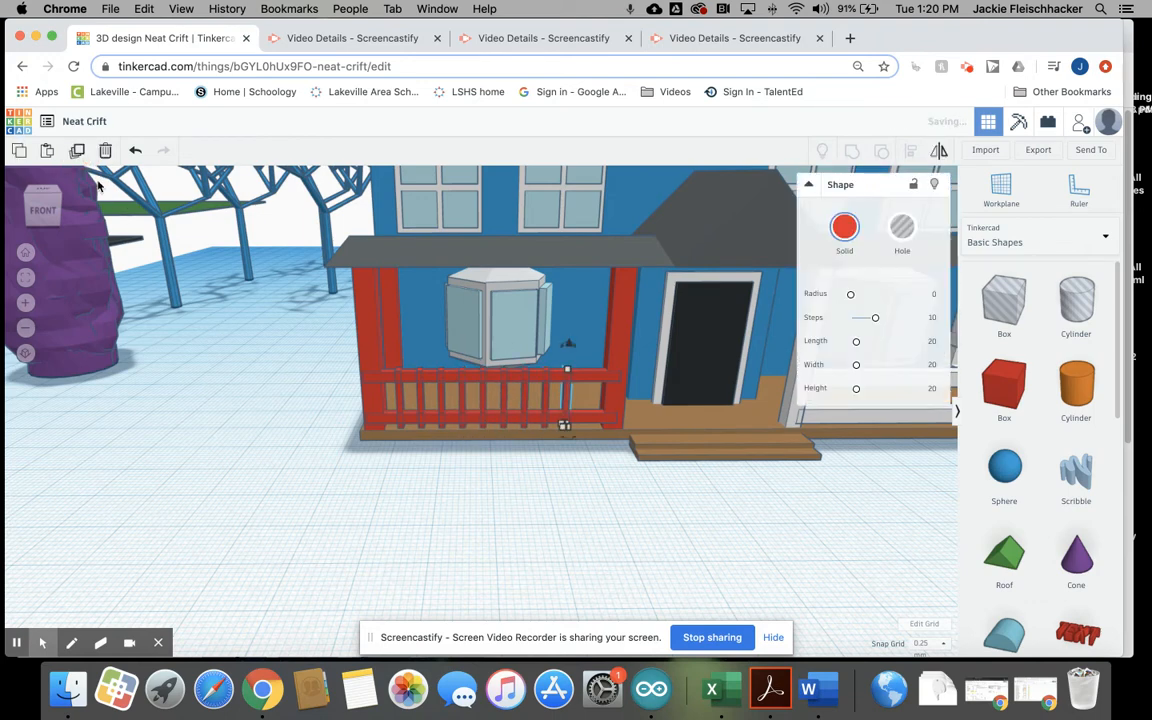
left_click(404, 470)
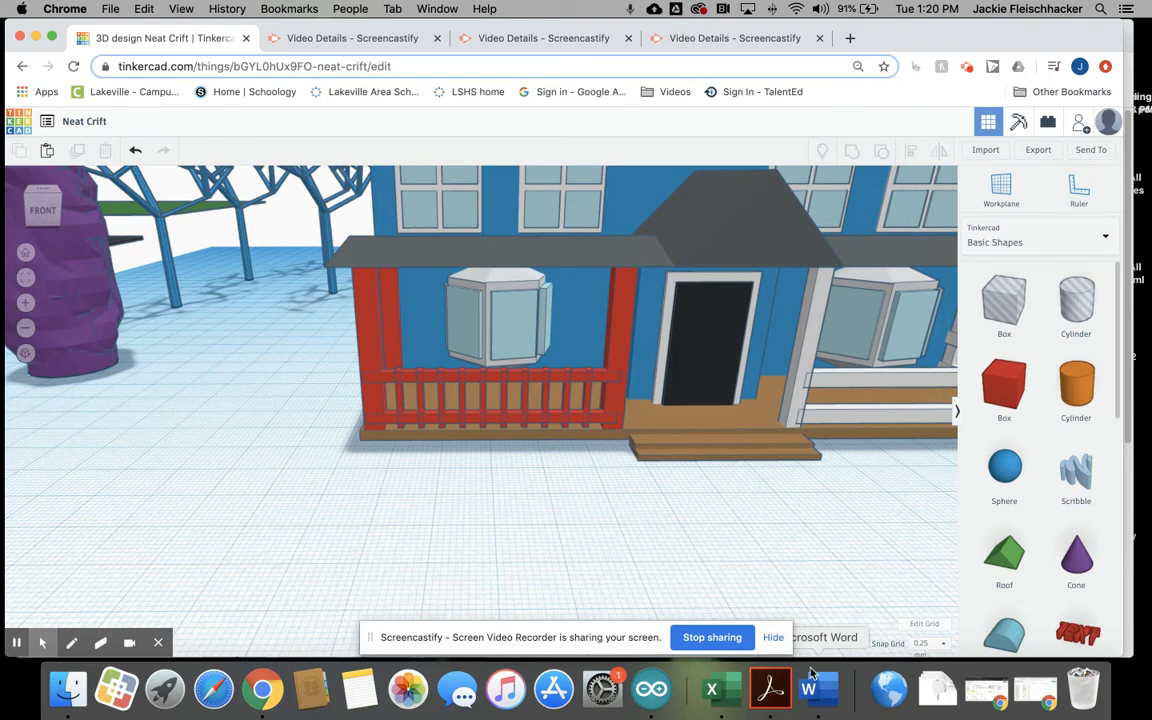
Pull one middle baluster out onto the lawn in front of the porch and widen it into a flat slat.
right_click_drag(566, 514, 443, 341)
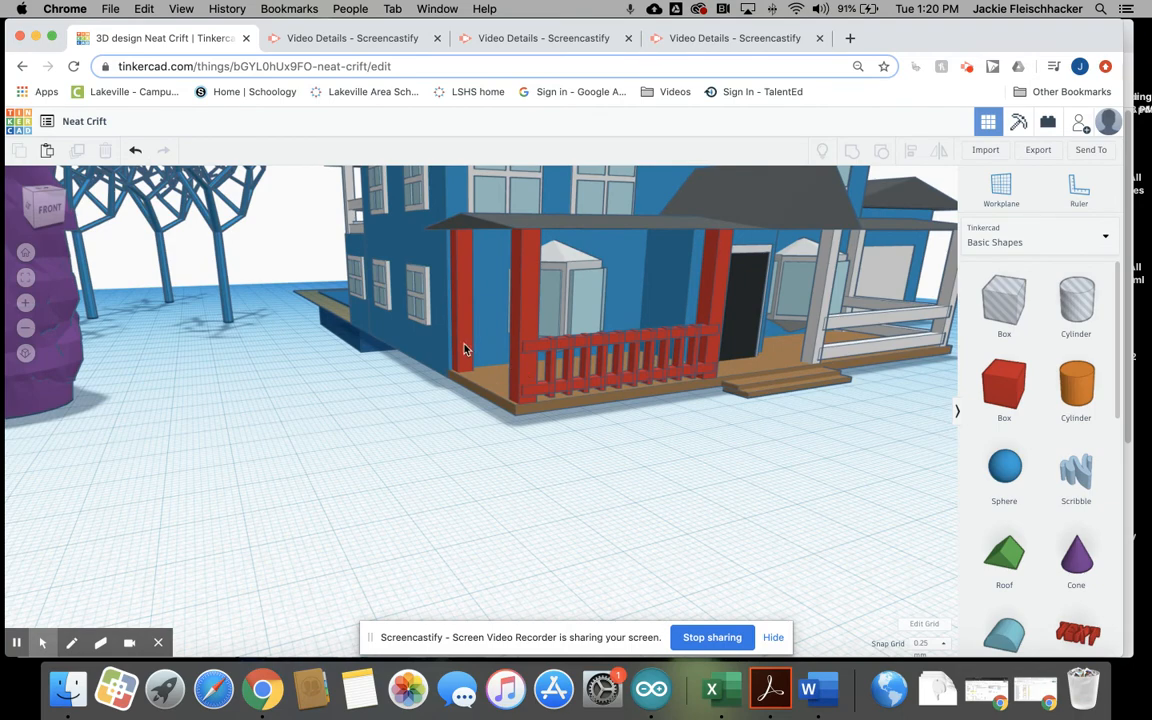
right_click_drag(563, 392, 501, 455)
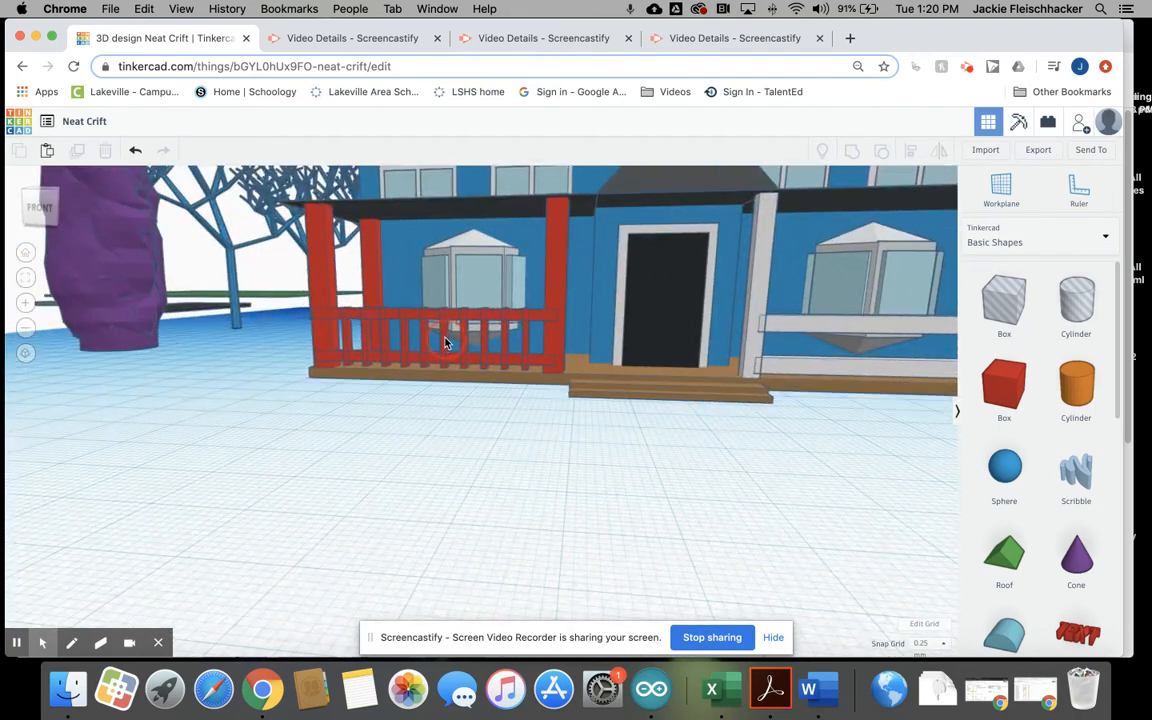
left_click(441, 342)
left_click_drag(443, 342, 390, 452)
right_click_drag(486, 502, 535, 558)
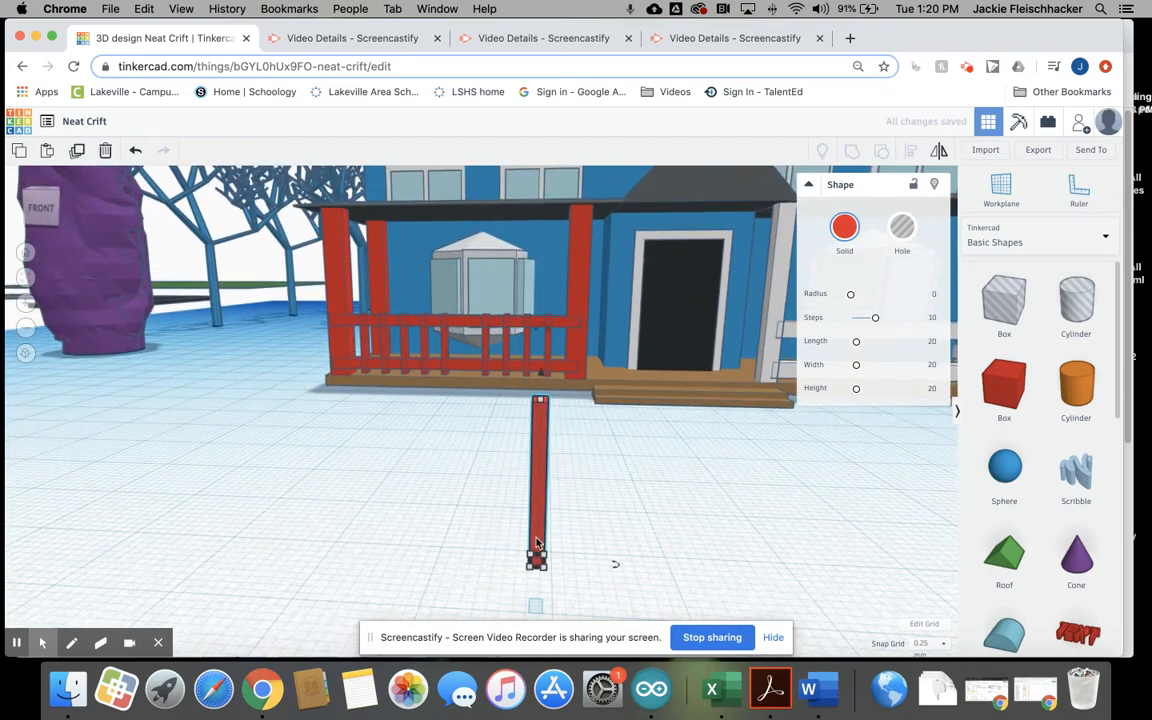
mouse_move(529, 569)
left_mouse_down()
mouse_move(532, 560)
mouse_move(509, 560)
left_mouse_up()
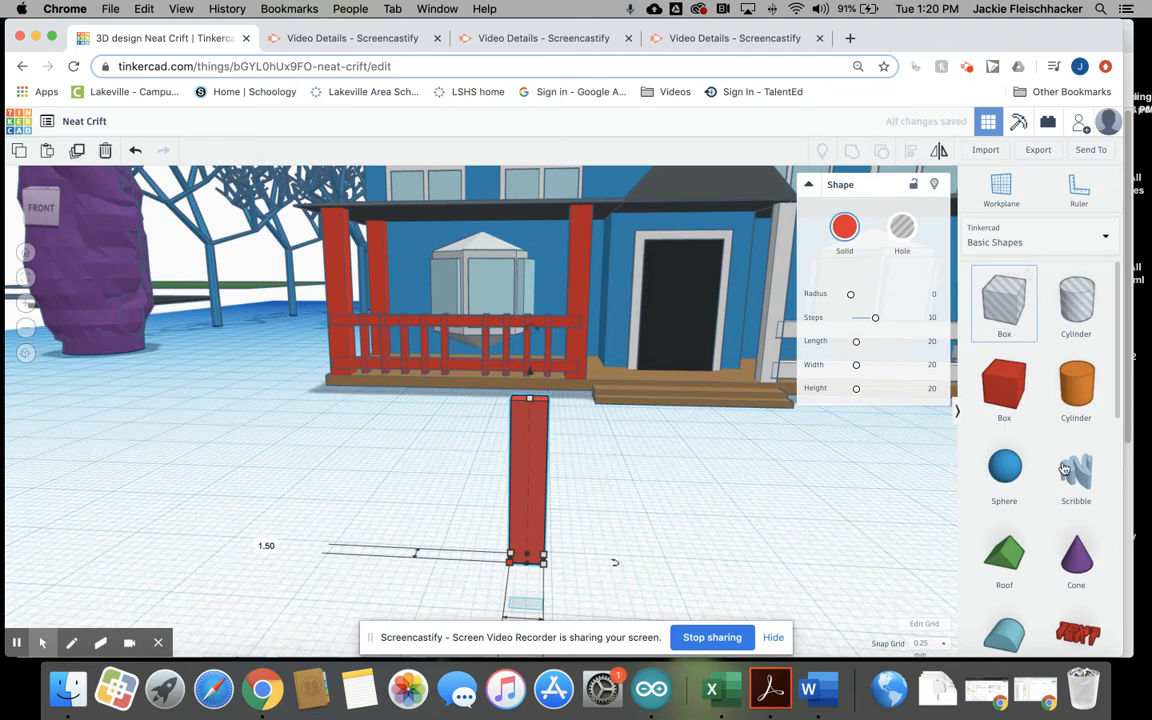
Add a cylinder hole beside the wide slat and rotate it -90° onto its side.
left_click_drag(1031, 327, 676, 490)
left_click_drag(786, 534, 668, 472)
left_click_drag(611, 278, 426, 389)
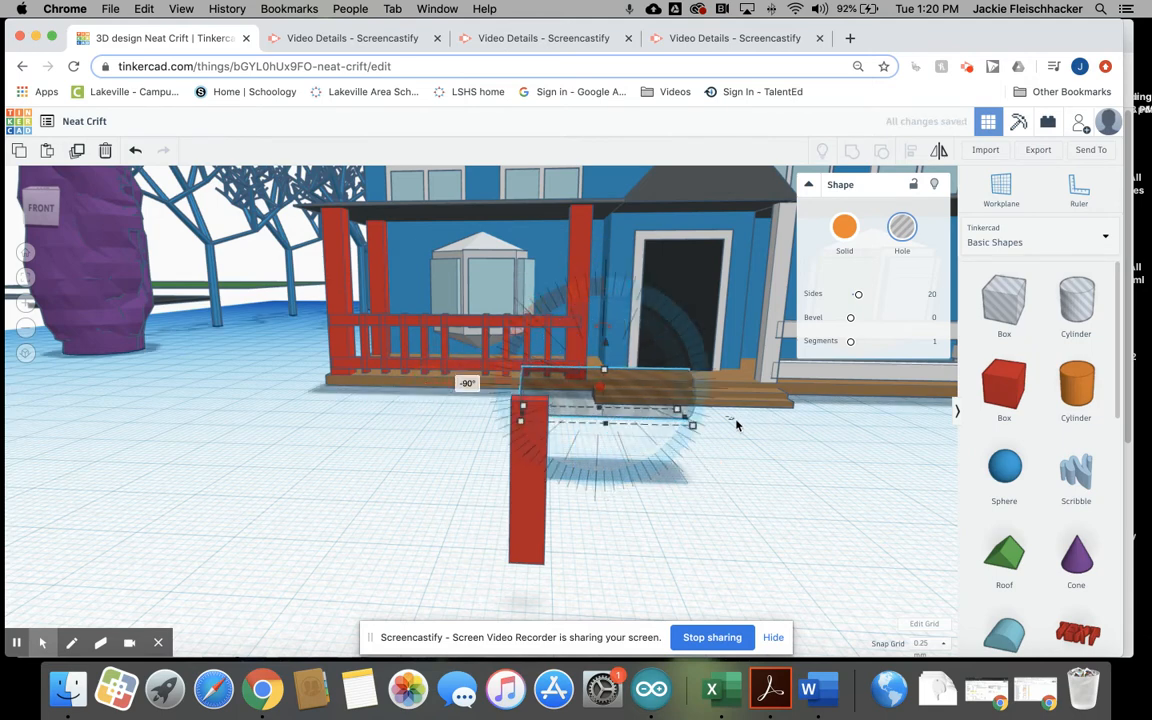
Position the cylinder hole through the upper part of the slat and group the two to cut an opening.
left_click_drag(653, 424, 626, 495)
left_click_drag(606, 394, 573, 568)
left_click(491, 458)
left_click(851, 152)
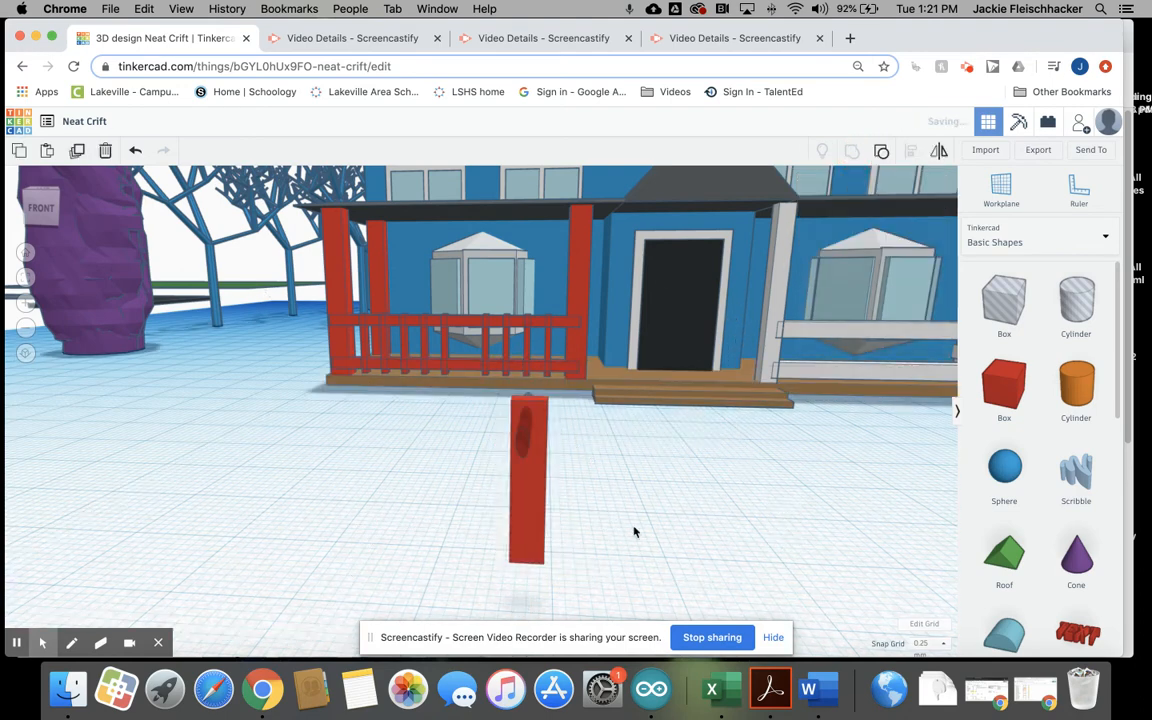